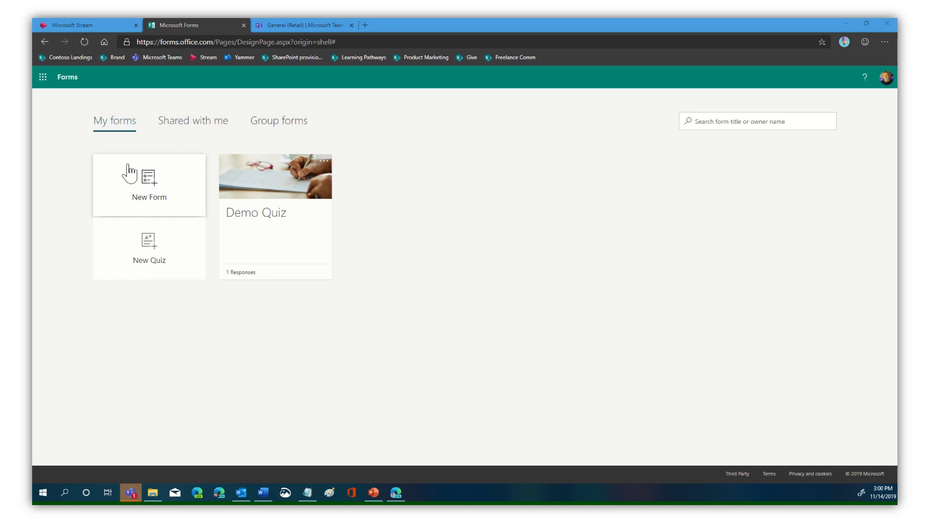
- Start a new blank form and title it 'Safety First Training'
click(131, 177)
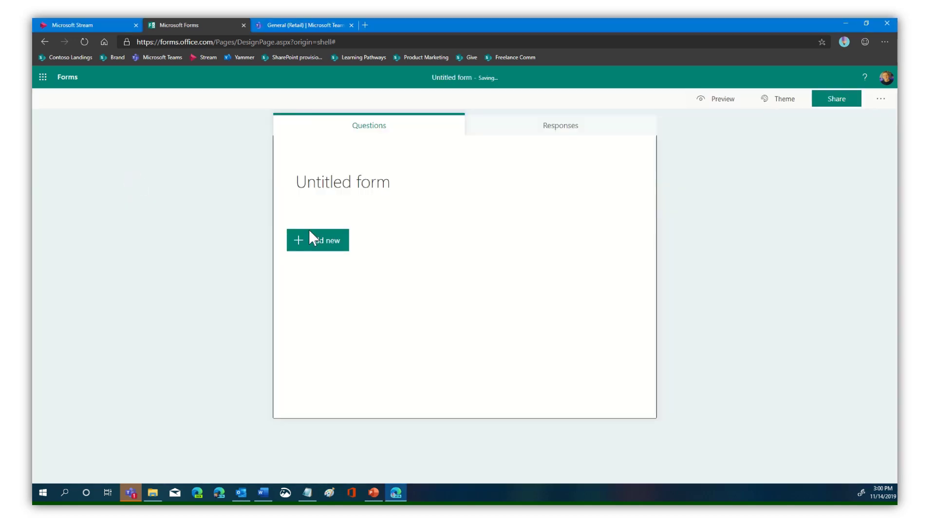
click(378, 180)
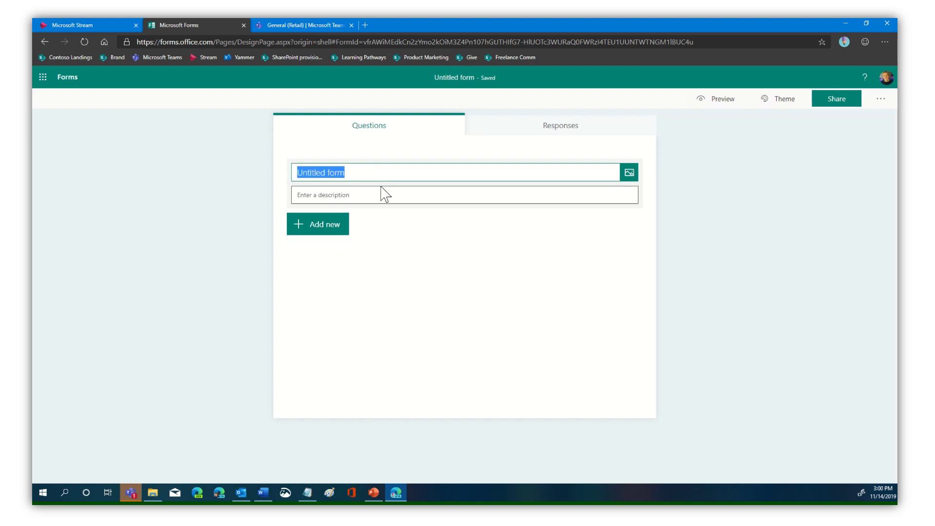
text(S)
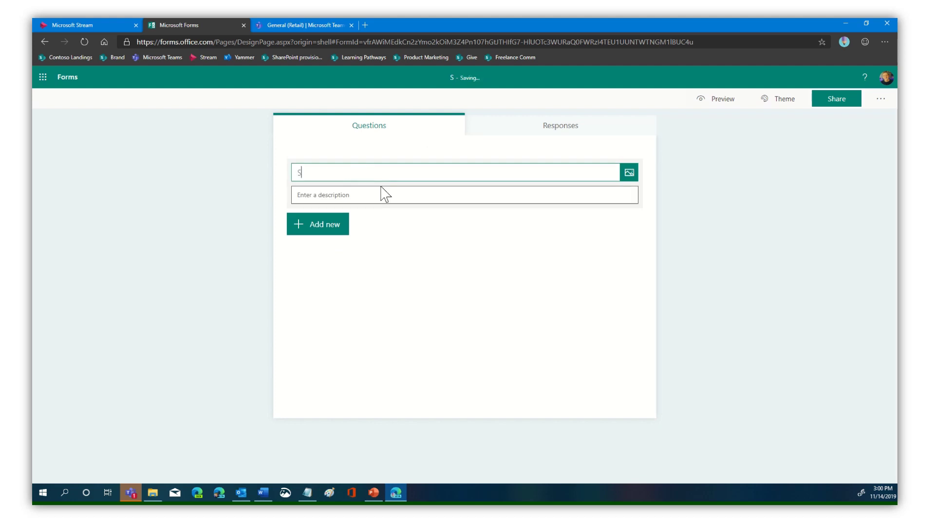
text(afety First Training)
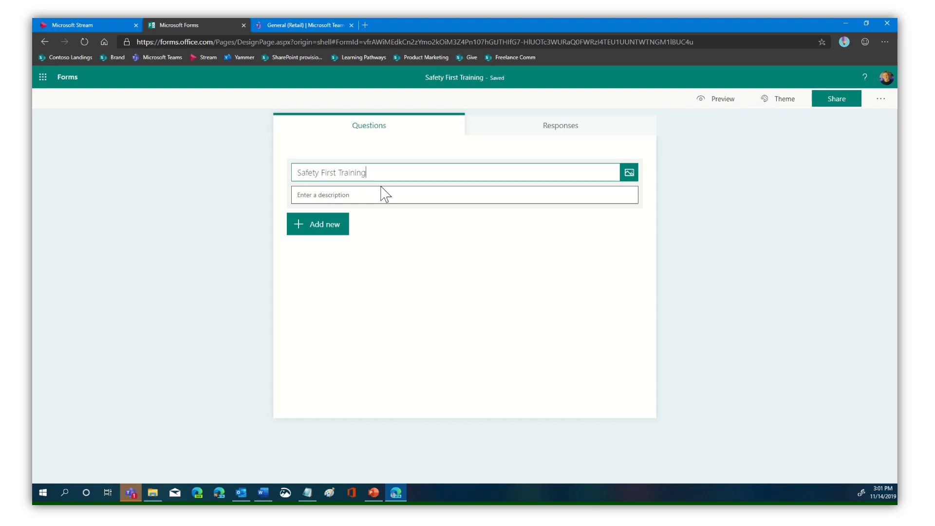
click(382, 196)
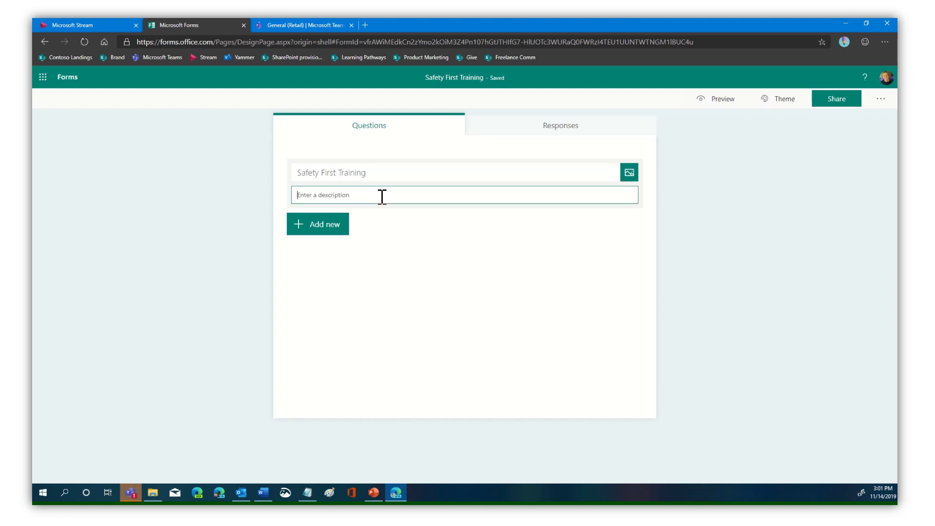
- Search images for 'healthcare' and add the glowing hand-and-heart picture beside the title
click(629, 172)
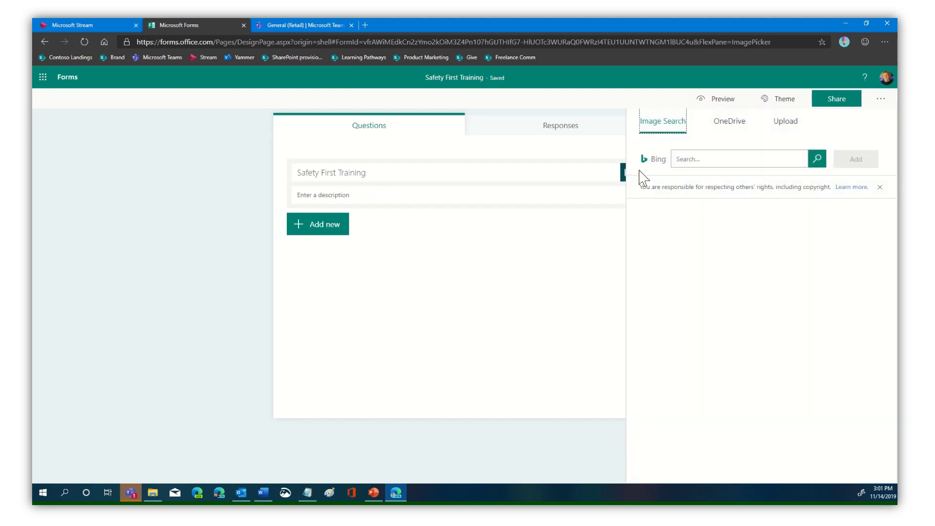
click(724, 158)
text(healthcare)
key(Return)
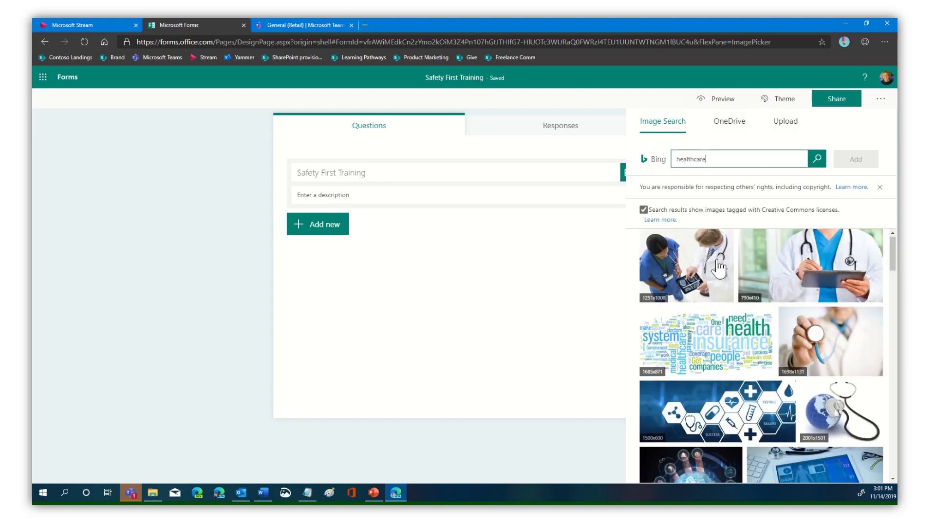
scroll(703, 399, down, 1)
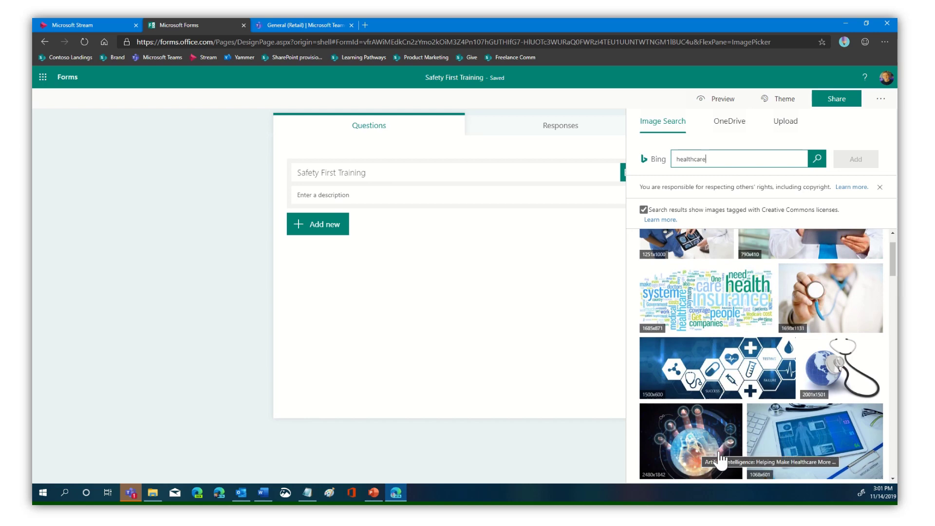
scroll(794, 383, up, 1)
scroll(730, 408, down, 2)
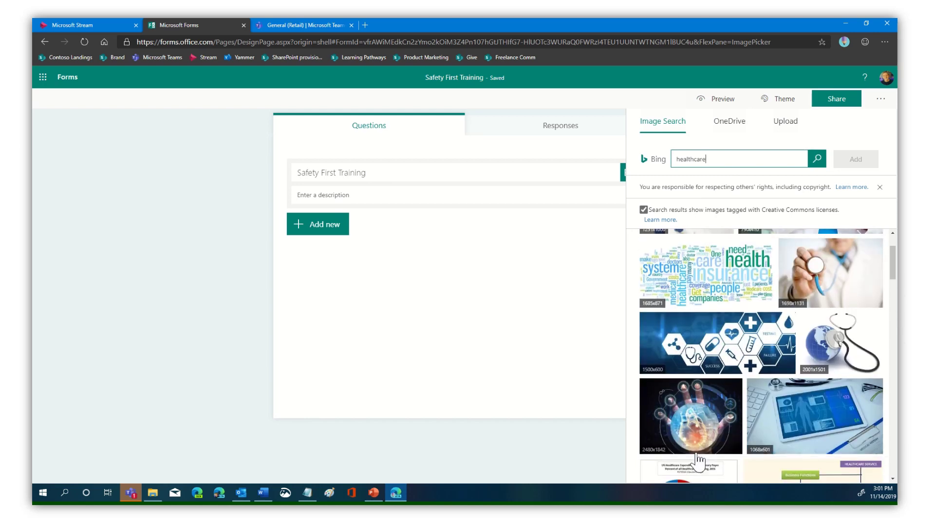
click(695, 431)
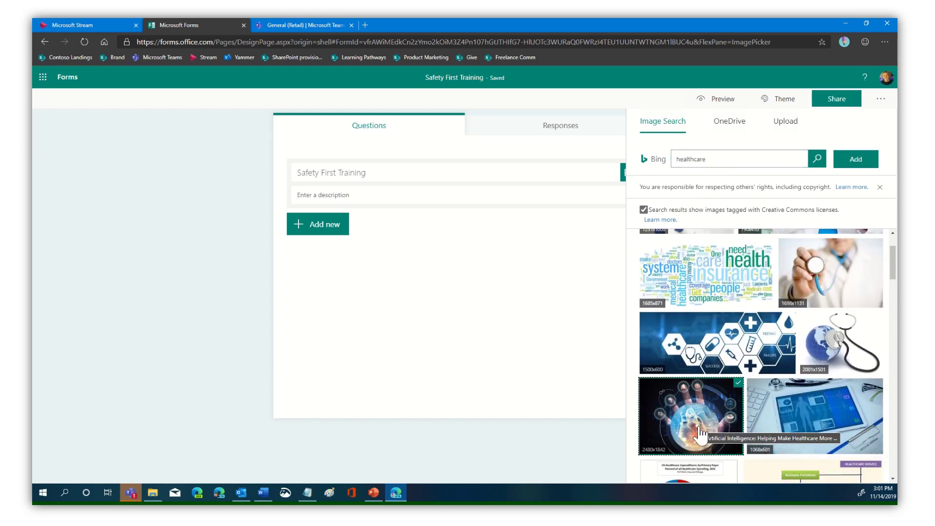
click(859, 163)
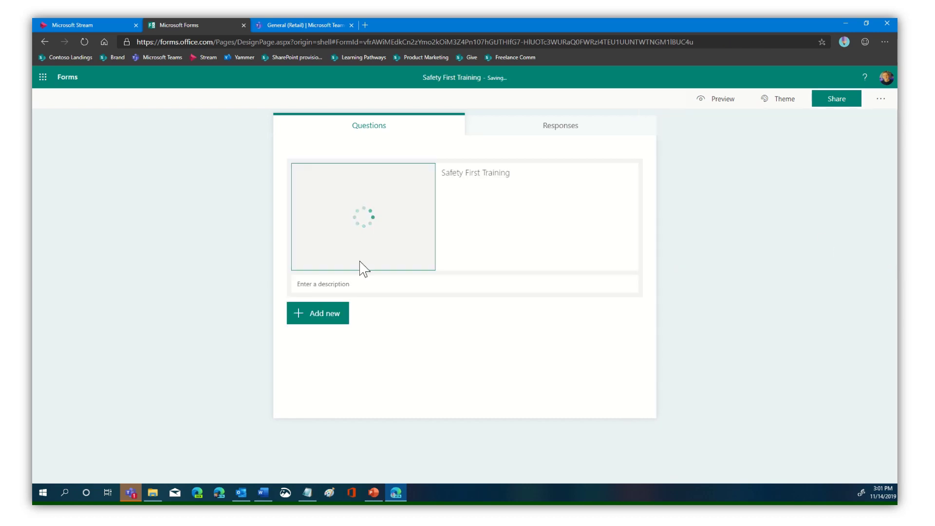
- Review the form's themes without changing them, then preview the form and return to editing
triple_click(484, 175)
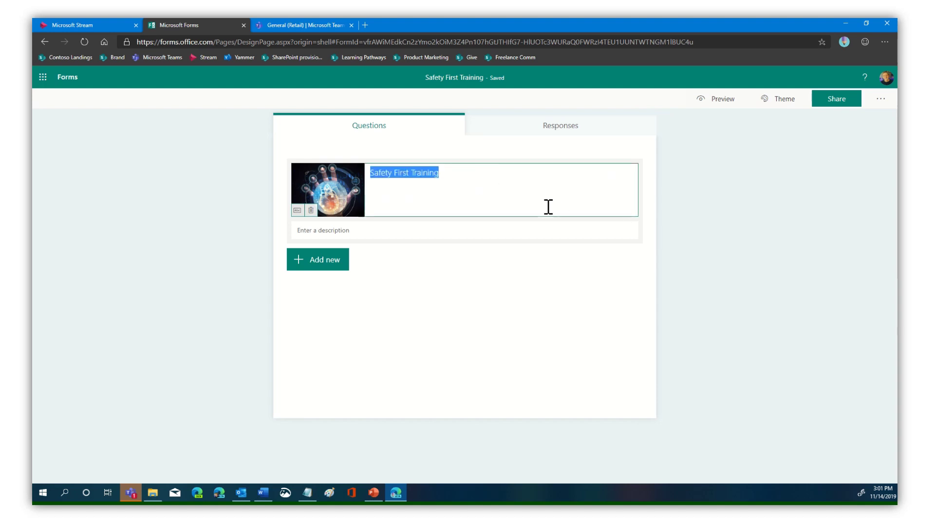
click(787, 105)
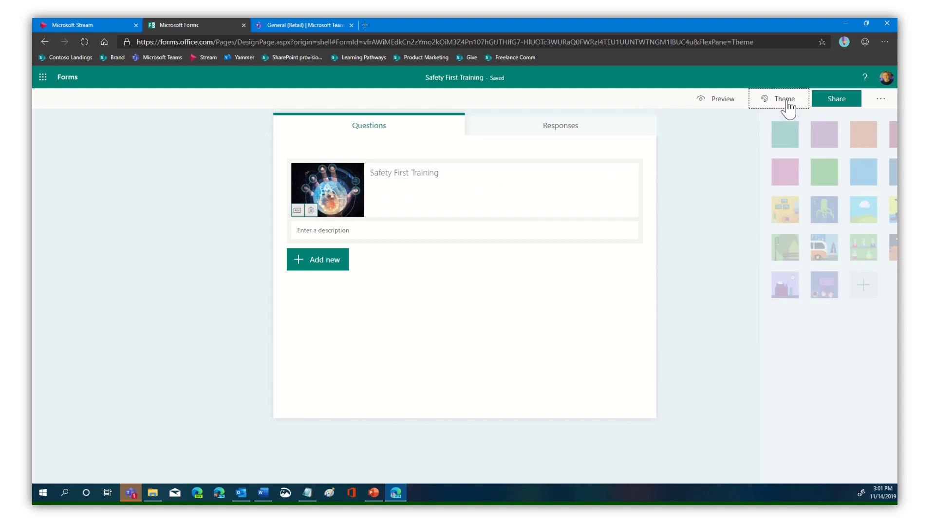
click(785, 104)
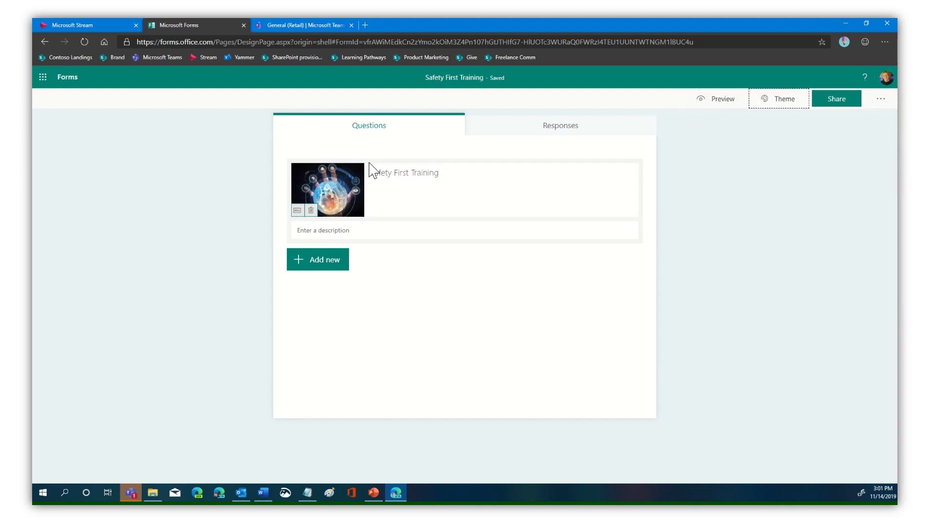
click(713, 104)
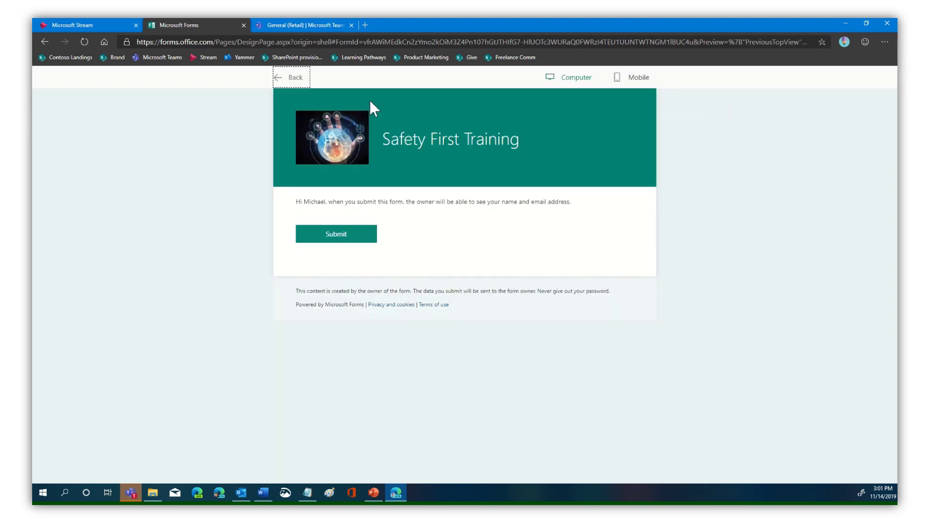
click(294, 77)
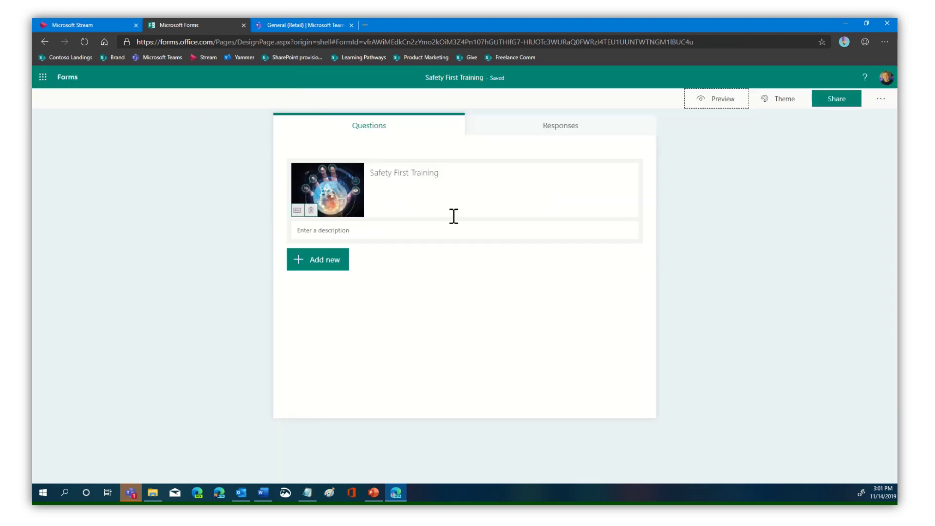
- Add a choice question 'For whom is training safety important?' with answers 'For everyone' and 'For the select few'
click(319, 266)
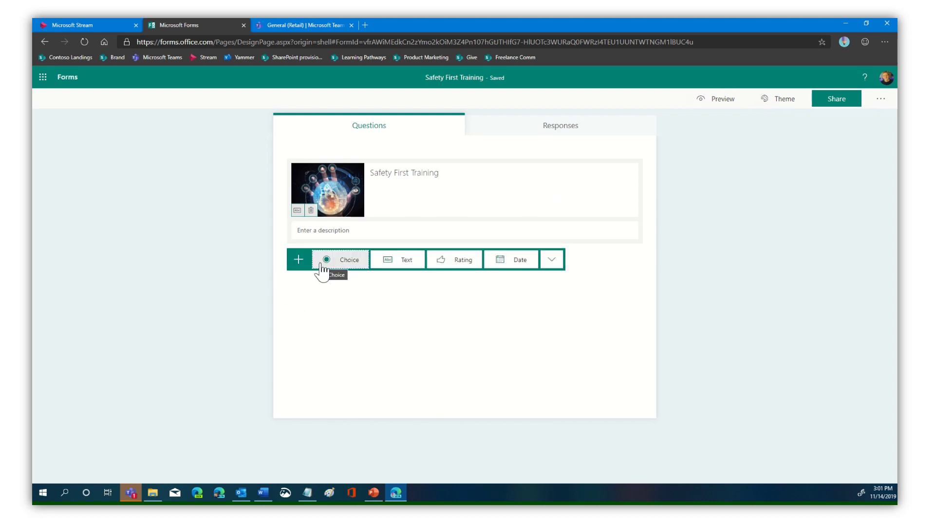
click(349, 260)
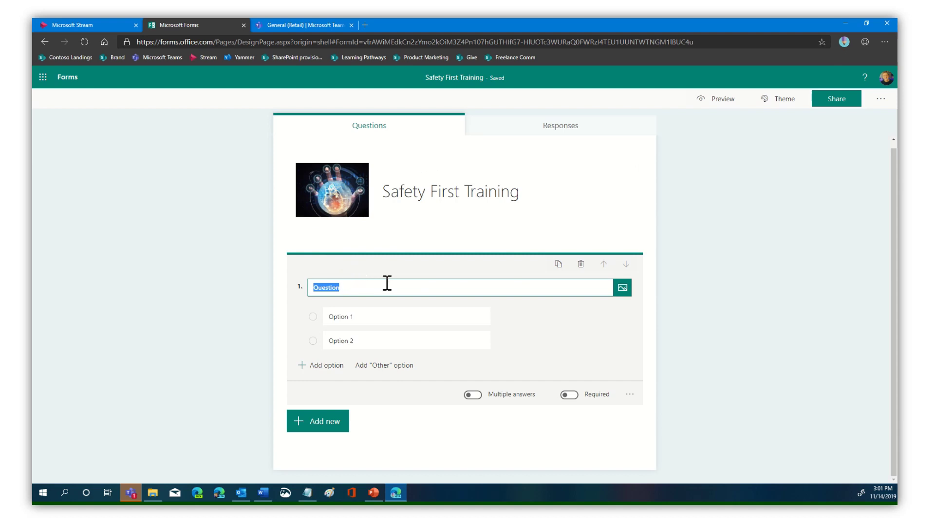
text(For )
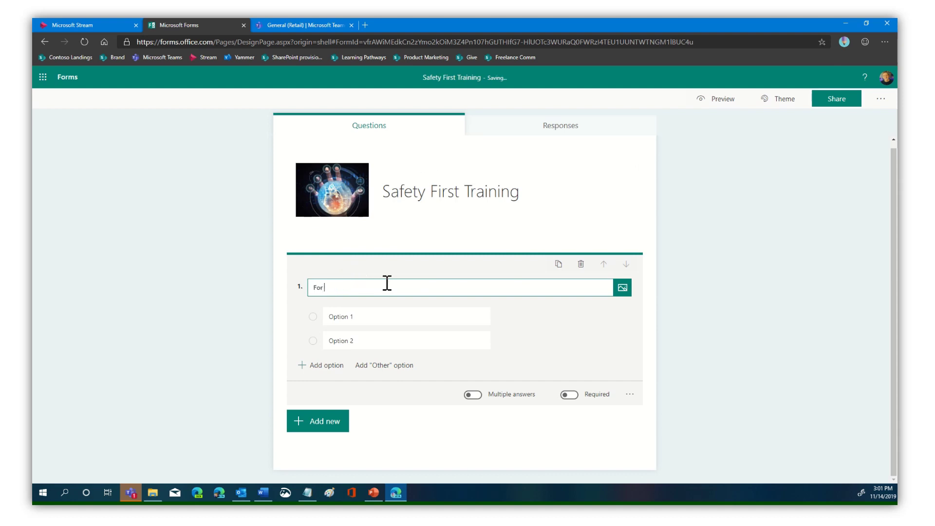
text(whom is training safety important?)
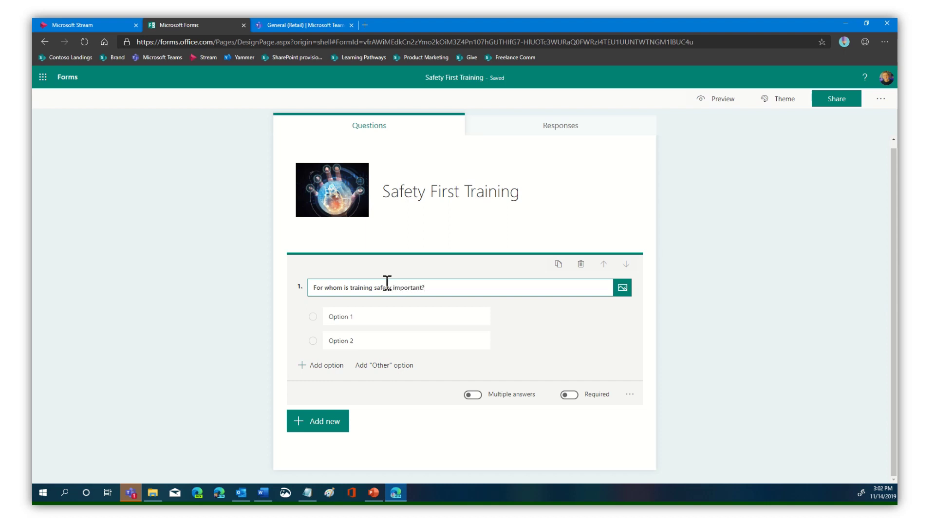
click(359, 314)
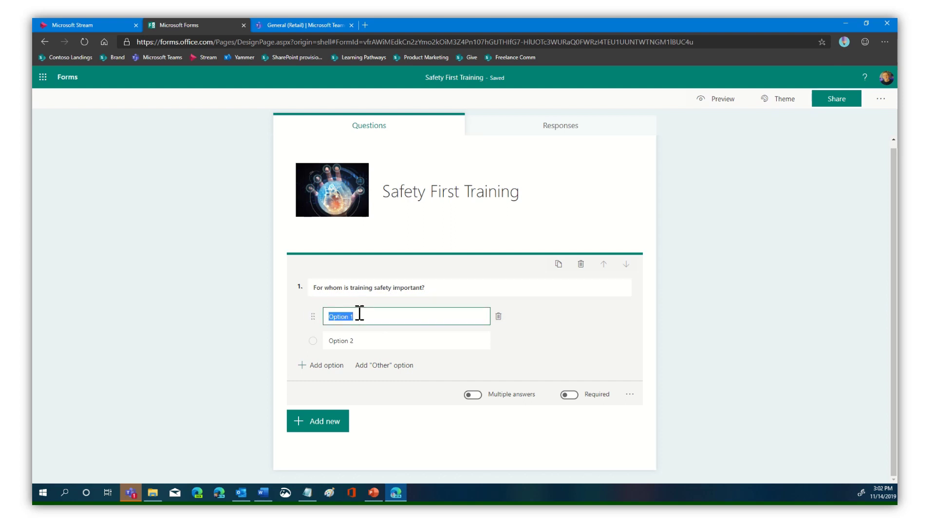
text(For everyone)
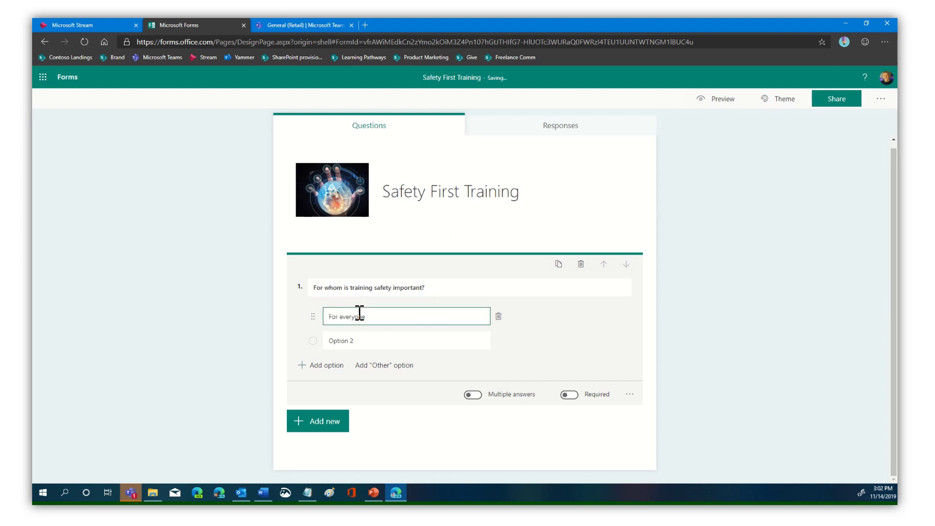
click(361, 341)
text(For the)
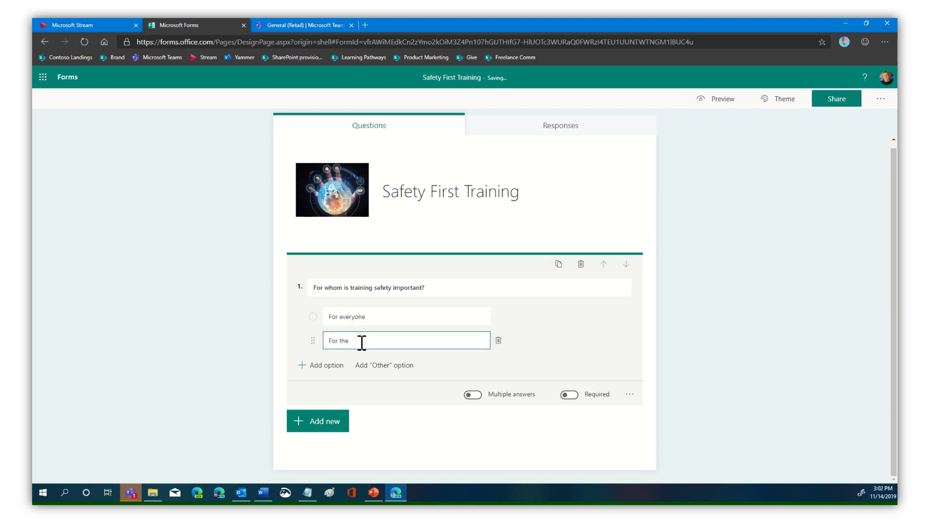
text( select few)
click(595, 313)
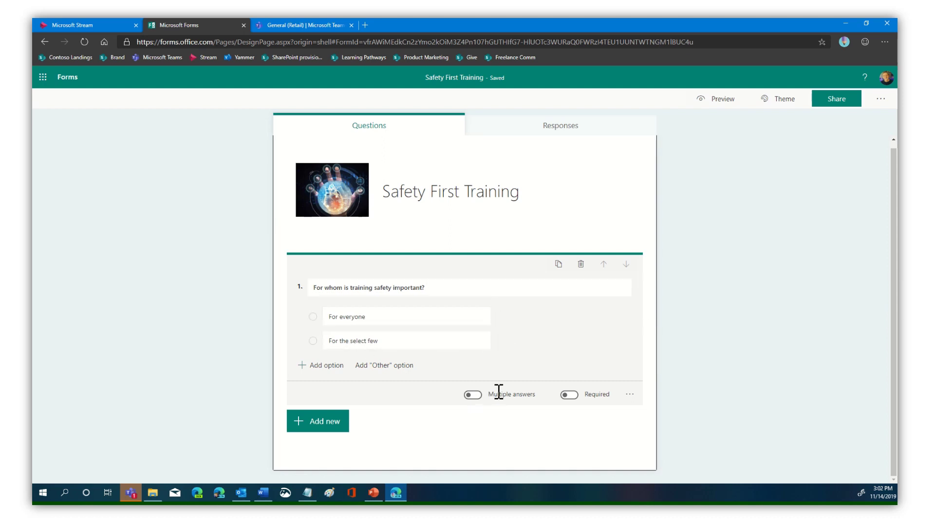
- Make the question required, leaving its other settings unchanged
click(569, 395)
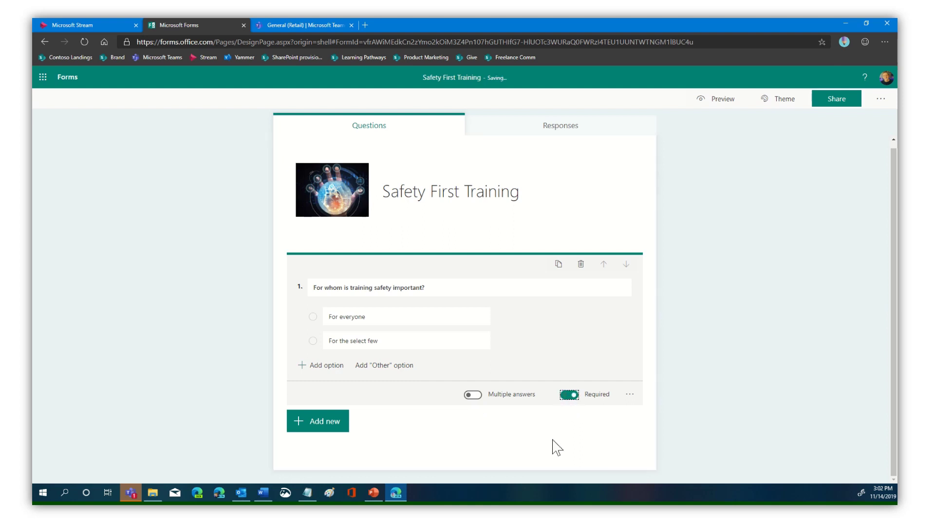
click(629, 397)
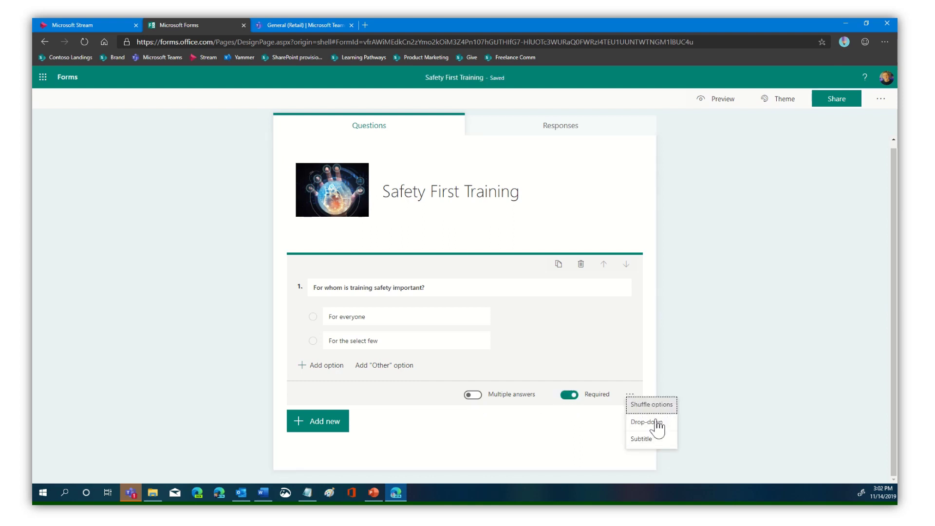
mouse_move(622, 293)
click(475, 273)
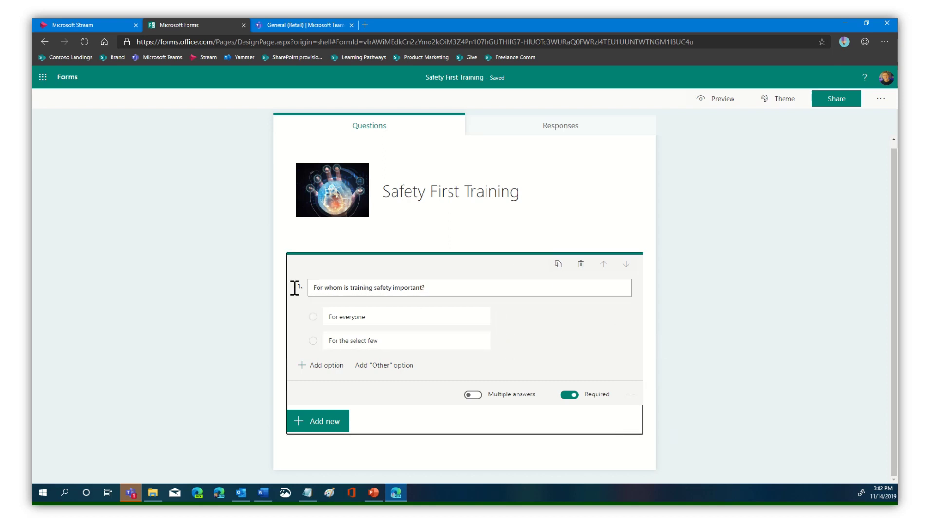
mouse_move(549, 290)
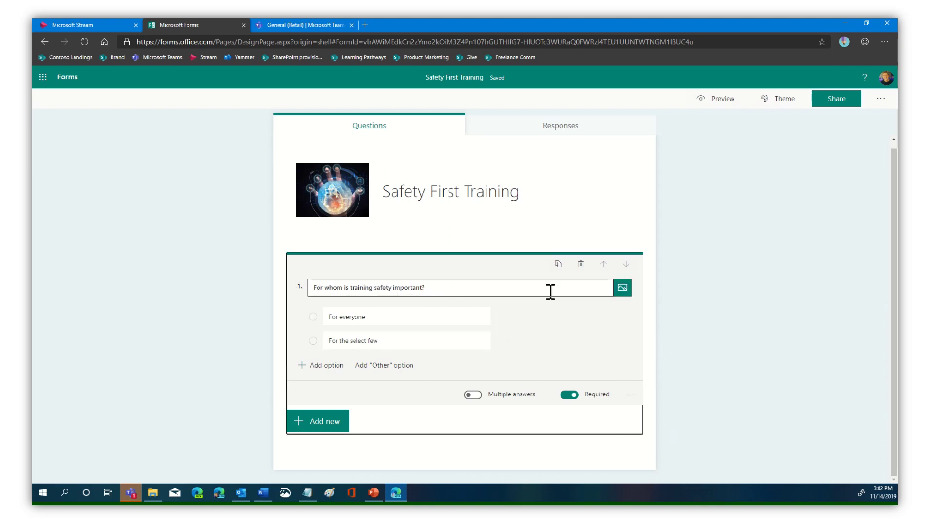
- Choose to insert a video into question 1 and focus the video URL box
click(622, 288)
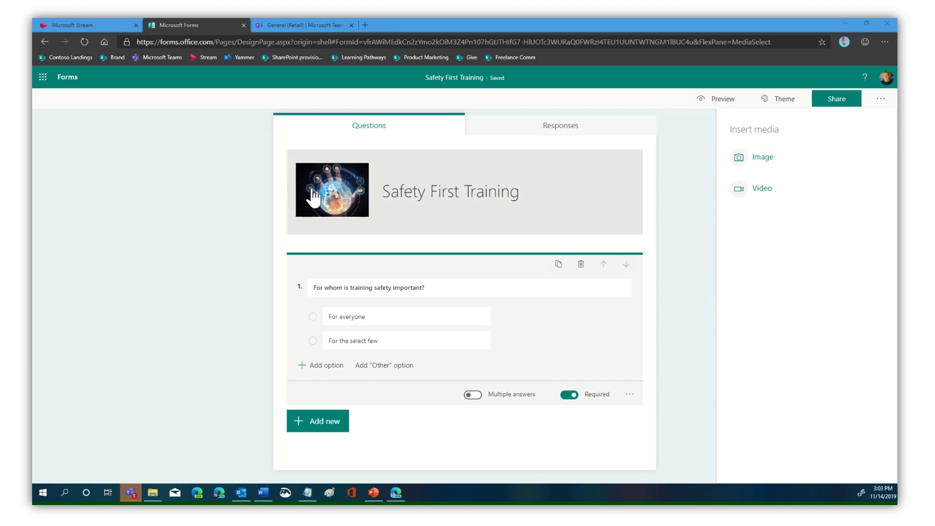
click(761, 190)
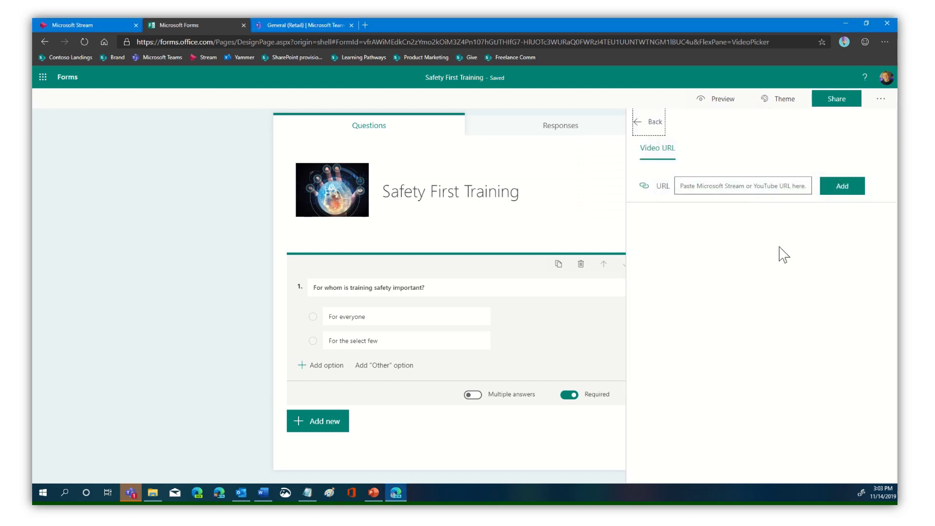
click(759, 186)
- In Stream, copy the direct share link of the Internal Safety Improvements video, then return to Forms
click(72, 23)
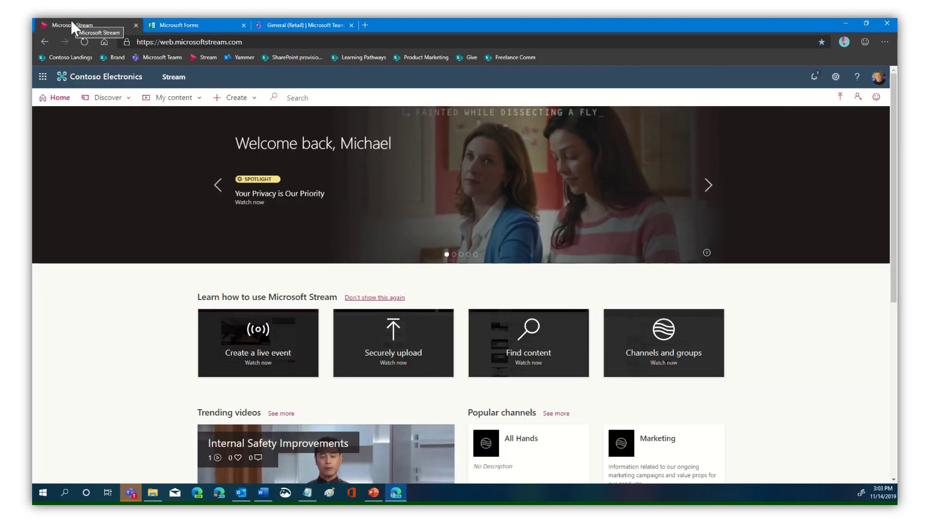
click(111, 100)
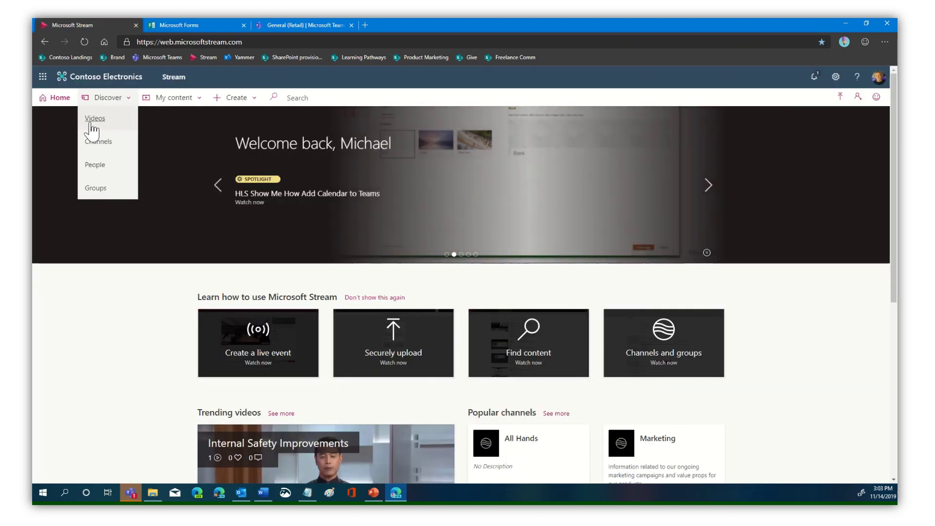
click(93, 119)
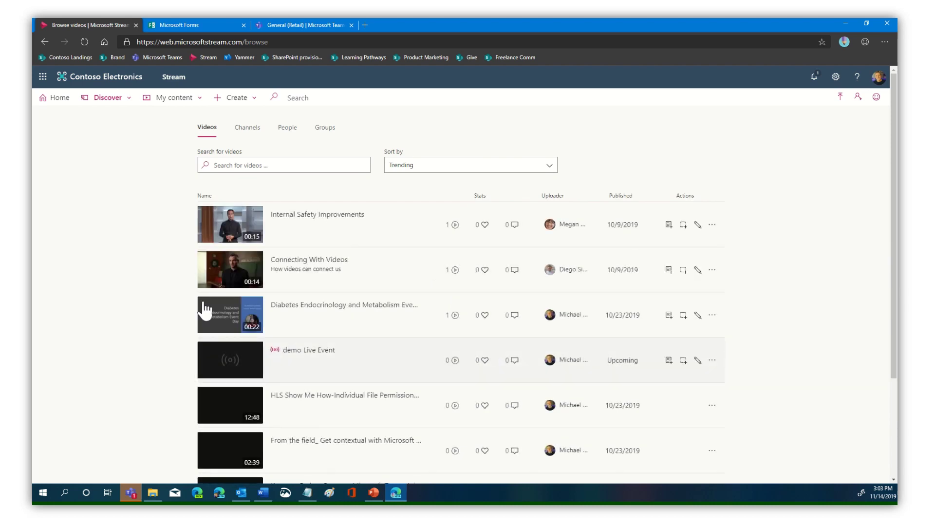
click(330, 215)
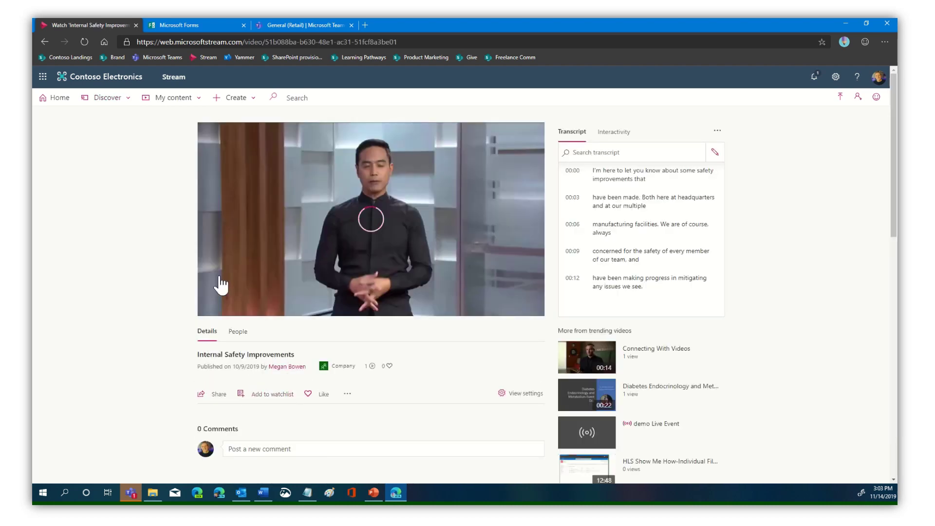
click(208, 305)
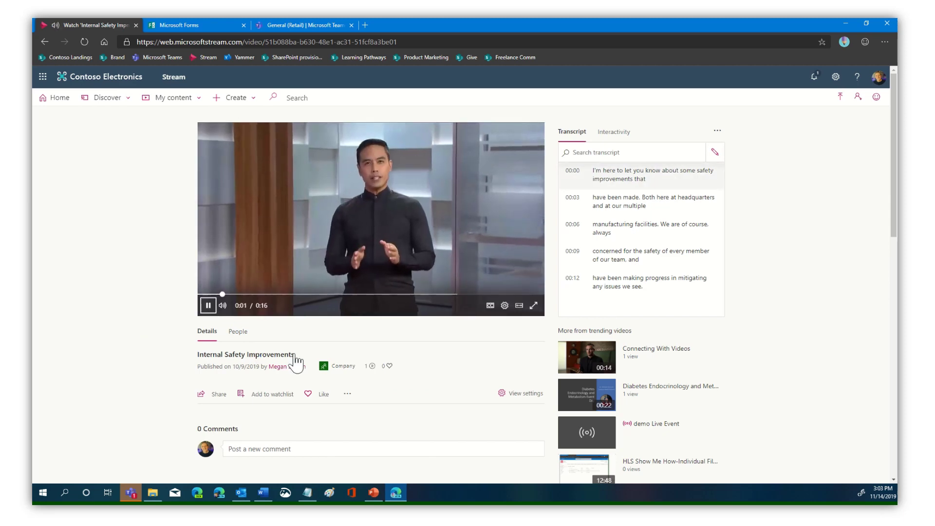
click(214, 393)
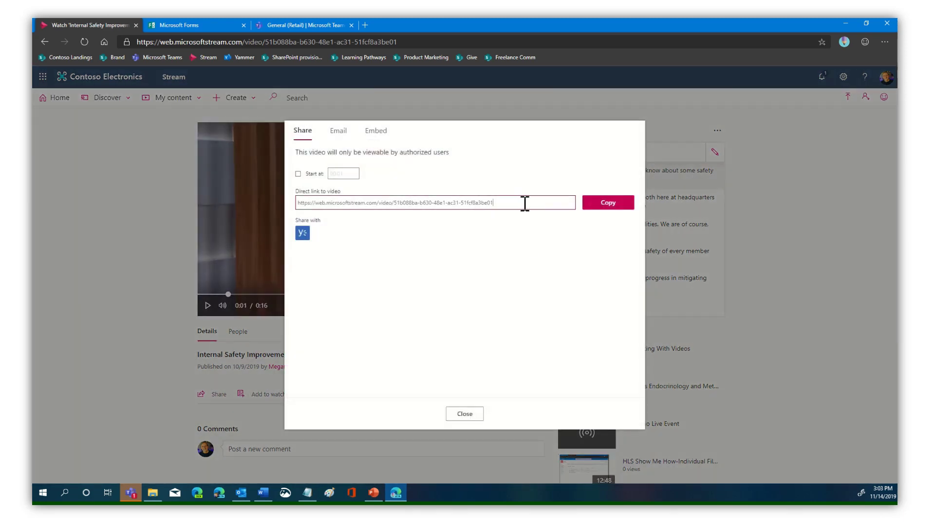
click(611, 202)
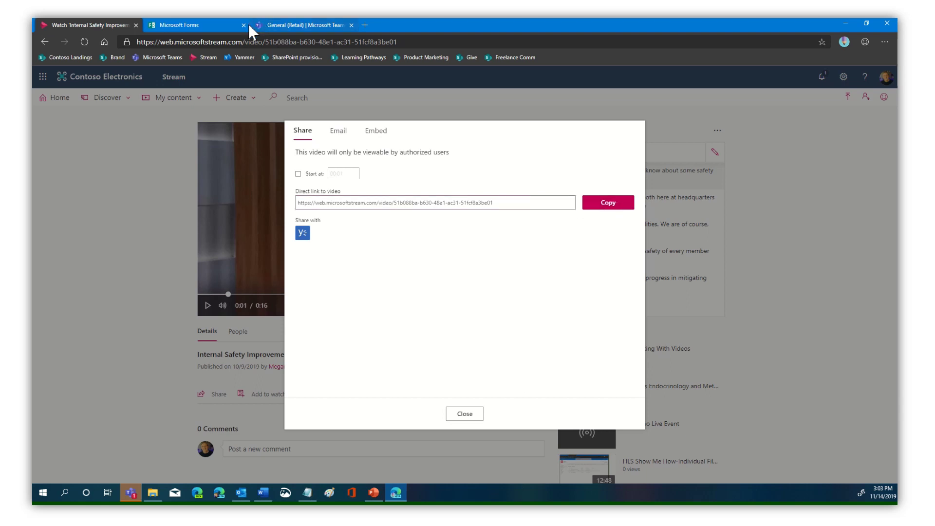
click(200, 23)
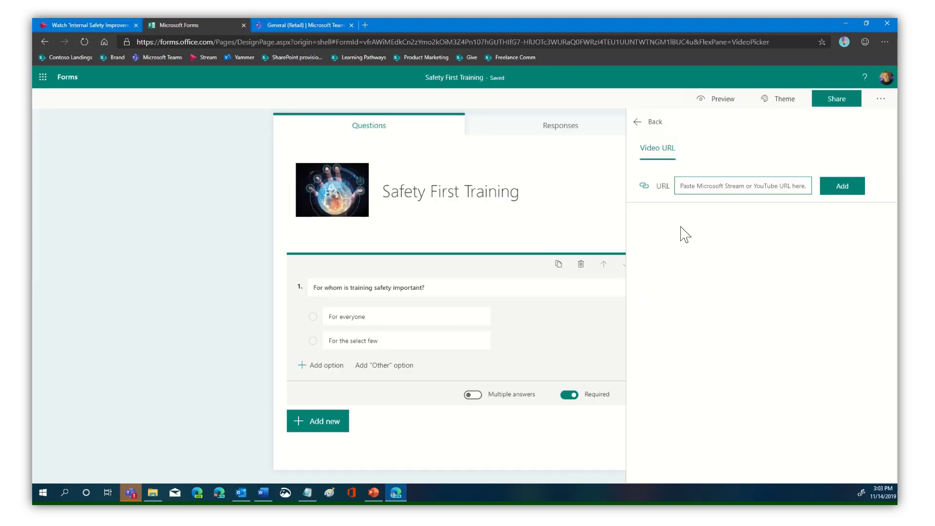
- Paste the Stream link as question 1's video and dismiss the authorized-users notice
click(720, 185)
key(ctrl+v)
click(845, 191)
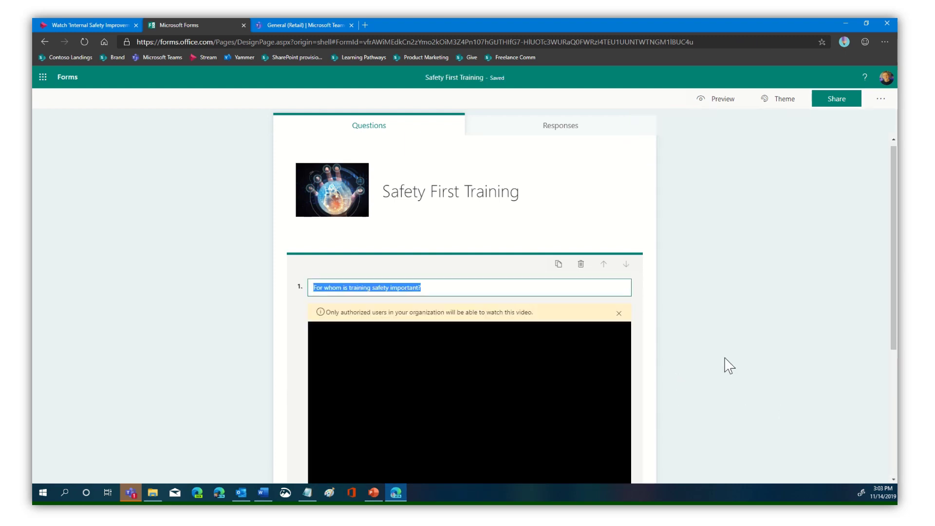
click(619, 313)
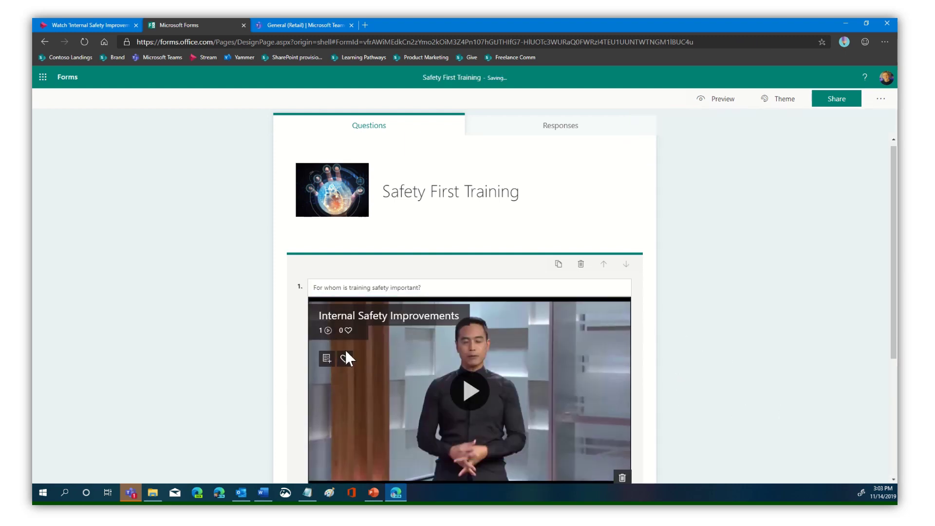
scroll(749, 378, down, 3)
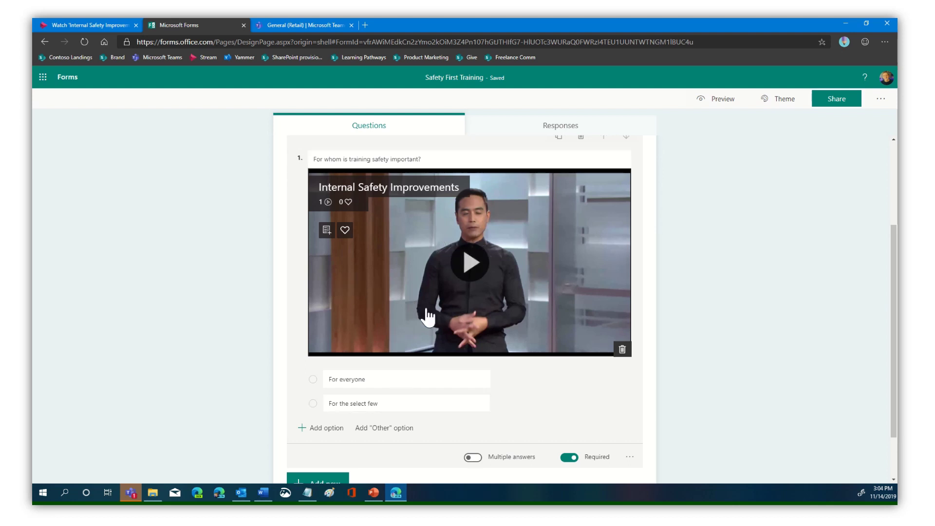
- Preview the form, play the embedded video, and submit a 'For everyone' test response
click(722, 100)
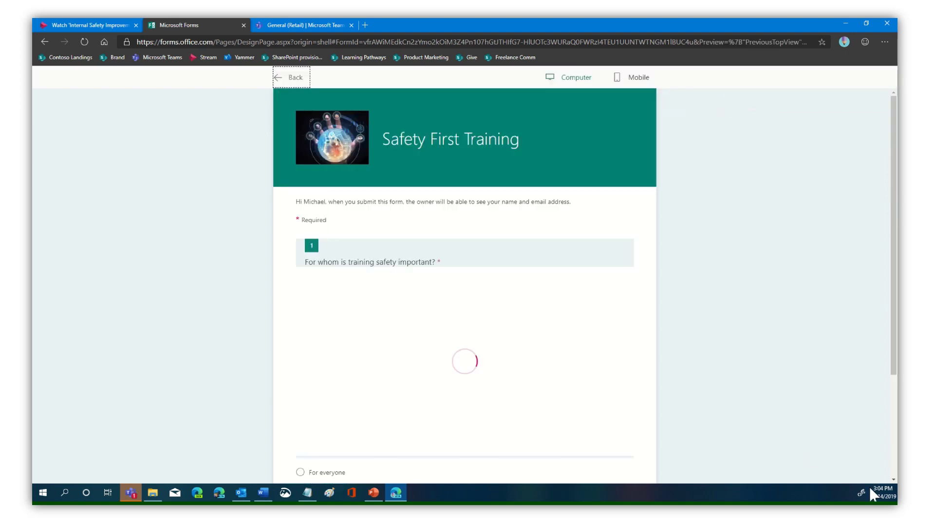
scroll(682, 331, down, 2)
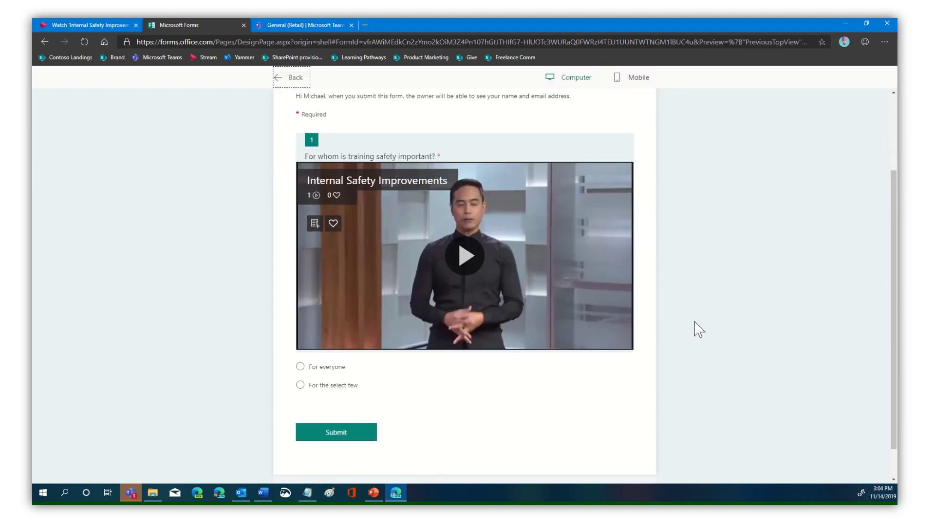
click(462, 257)
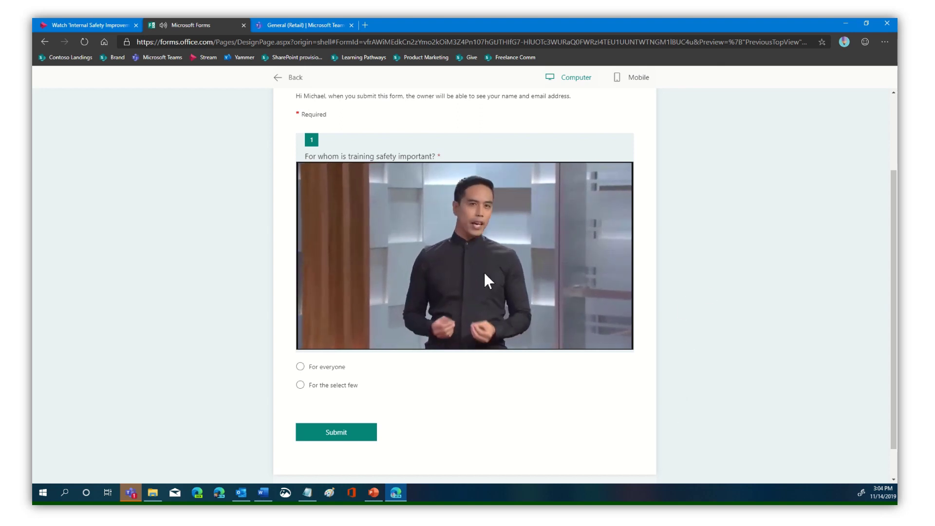
mouse_move(484, 271)
click(308, 338)
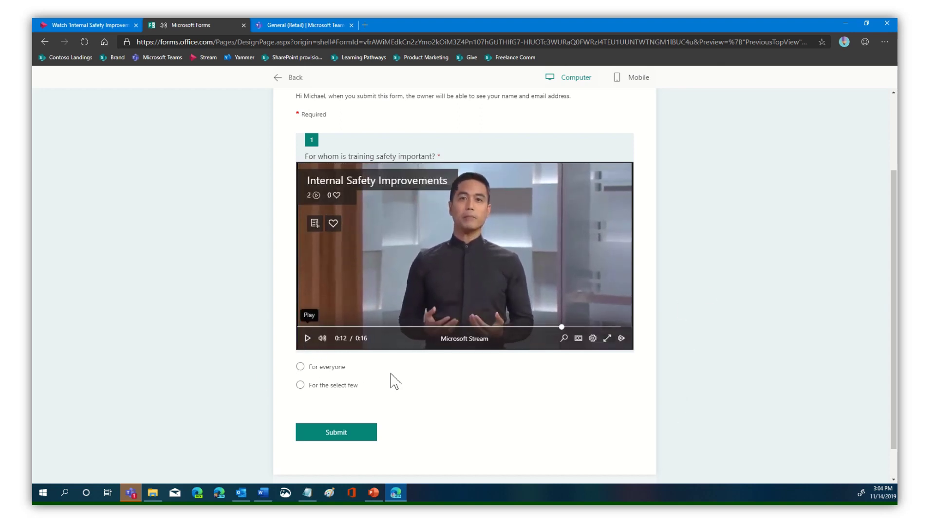
click(300, 367)
click(338, 442)
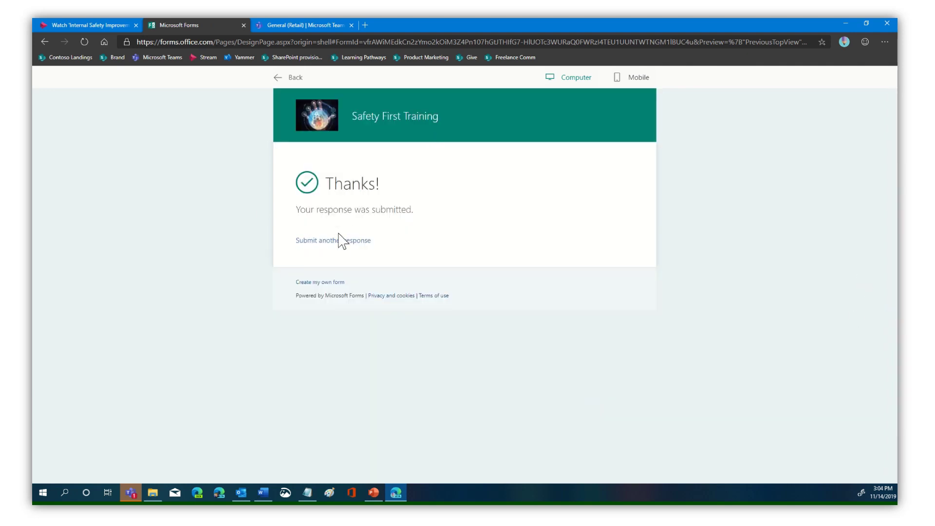
click(282, 77)
- Submit two more test responses, 'For the select few' and 'For everyone', then exit preview
click(712, 100)
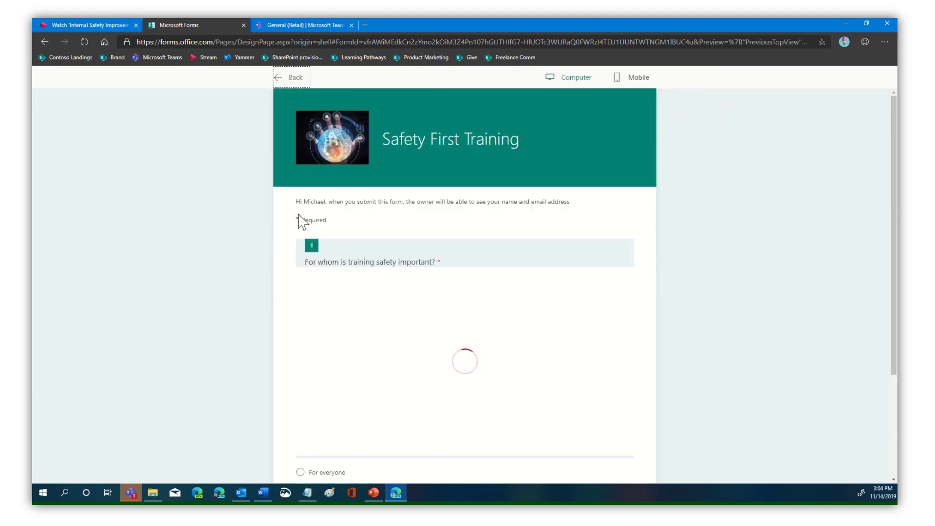
scroll(390, 336, down, 3)
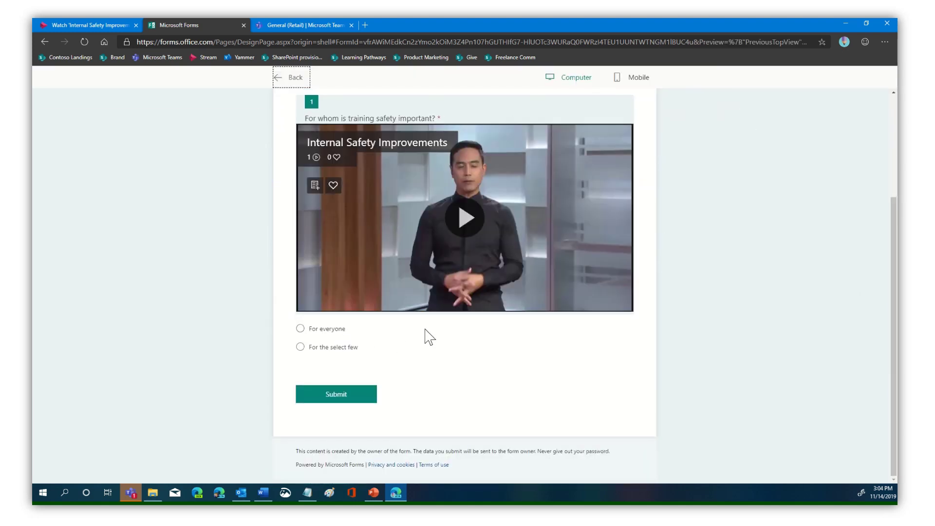
click(300, 347)
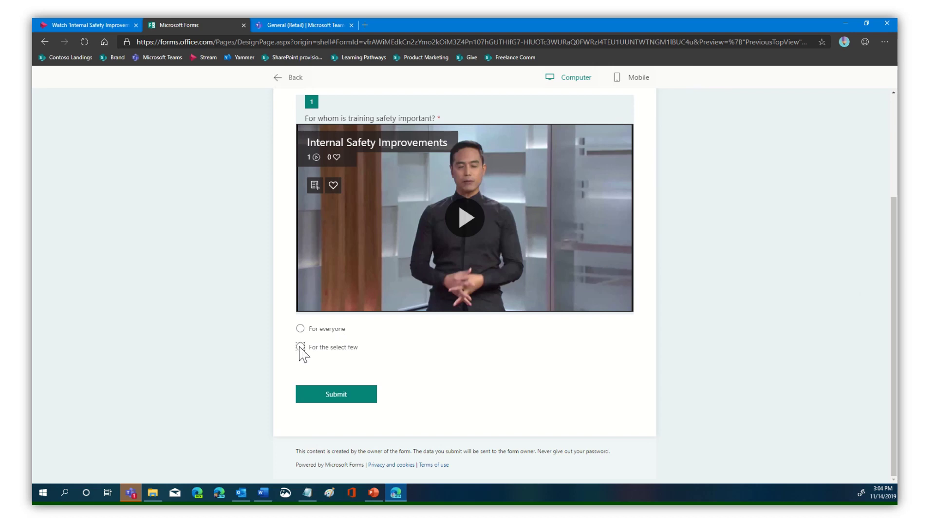
click(334, 399)
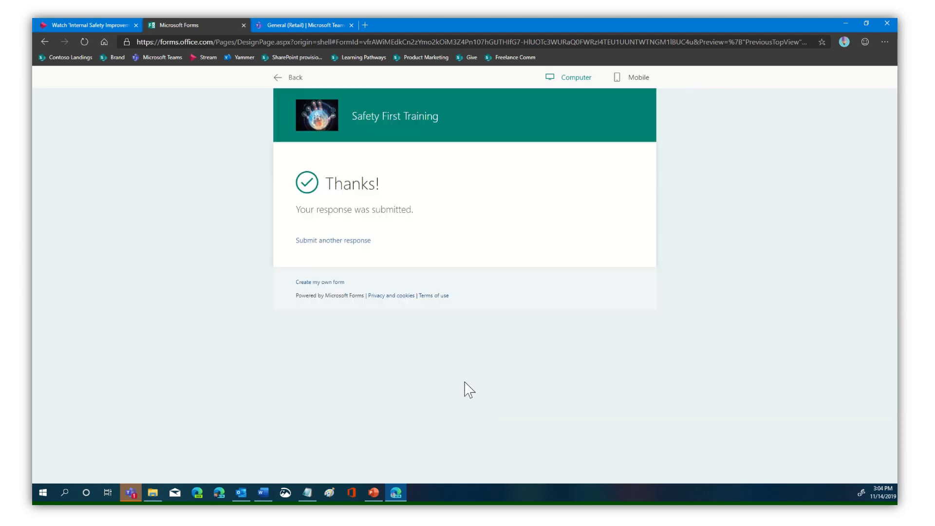
click(341, 241)
scroll(336, 431, down, 2)
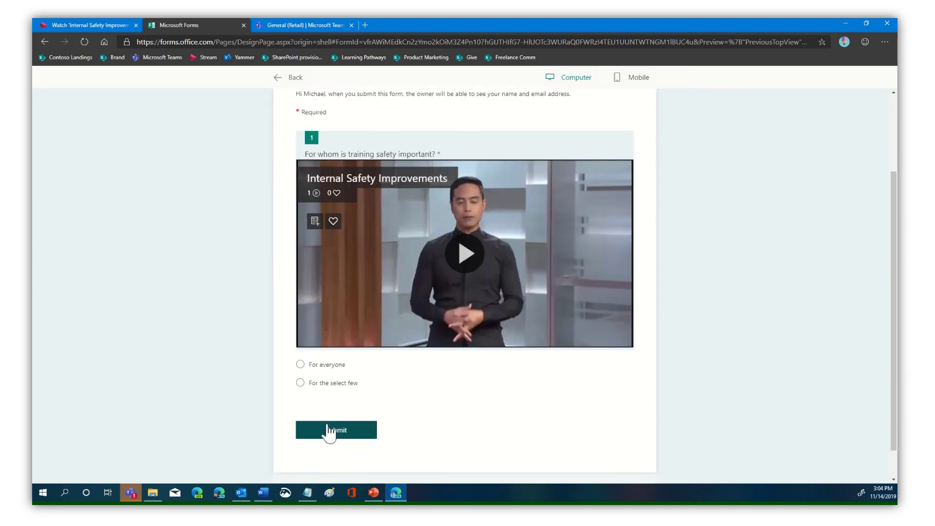
click(310, 366)
click(336, 431)
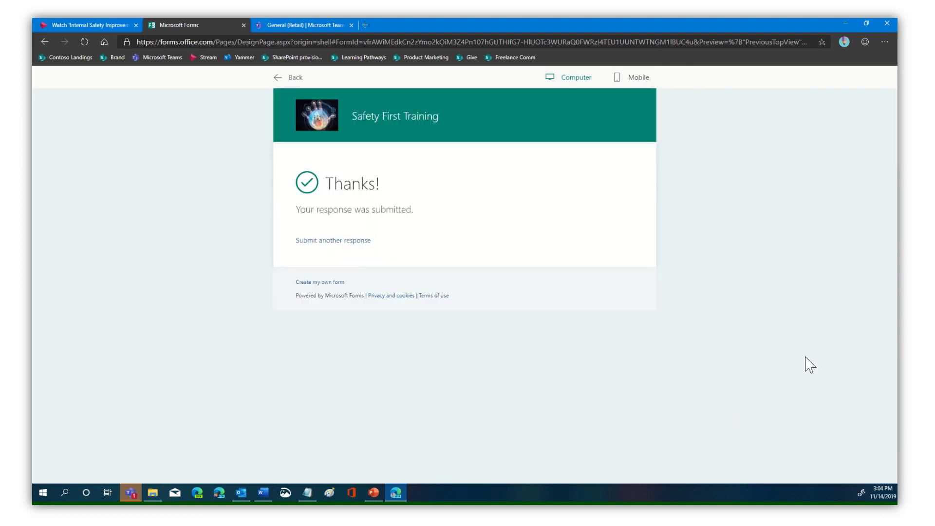
click(290, 79)
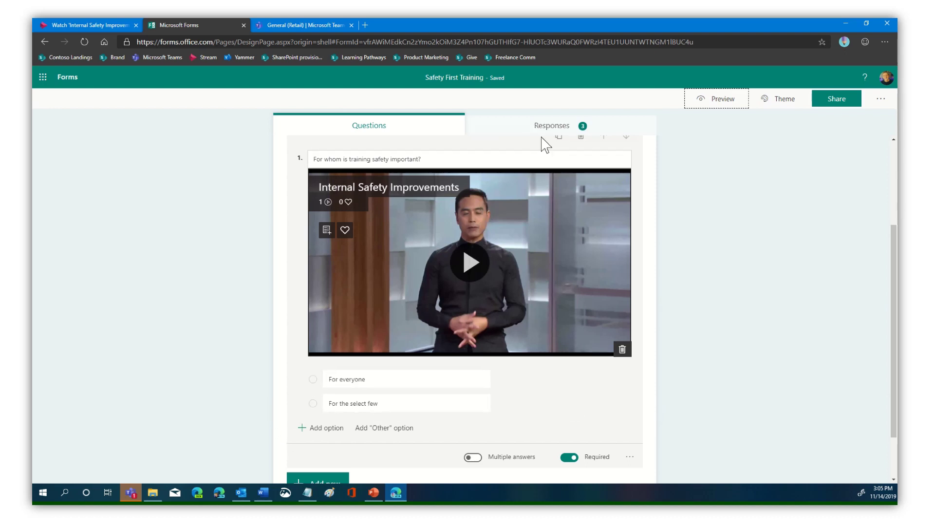
click(556, 128)
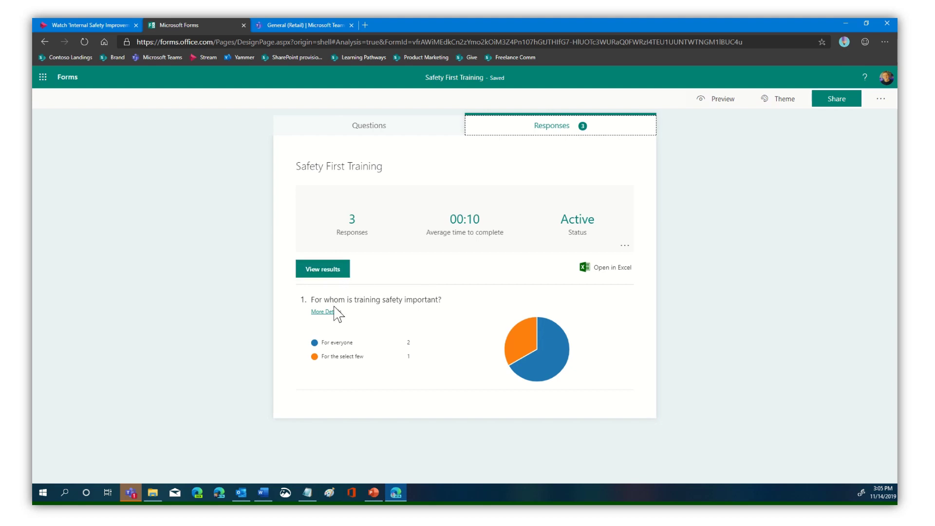
click(322, 270)
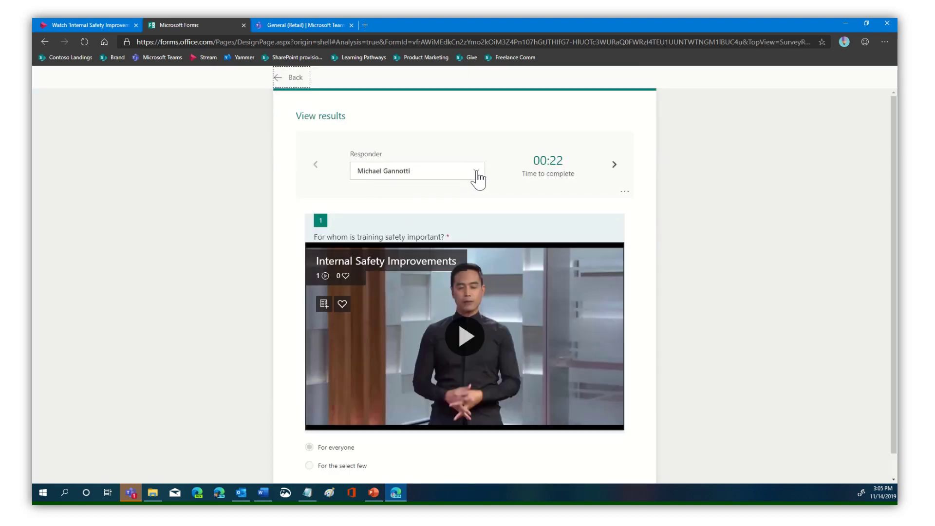
click(476, 176)
click(478, 171)
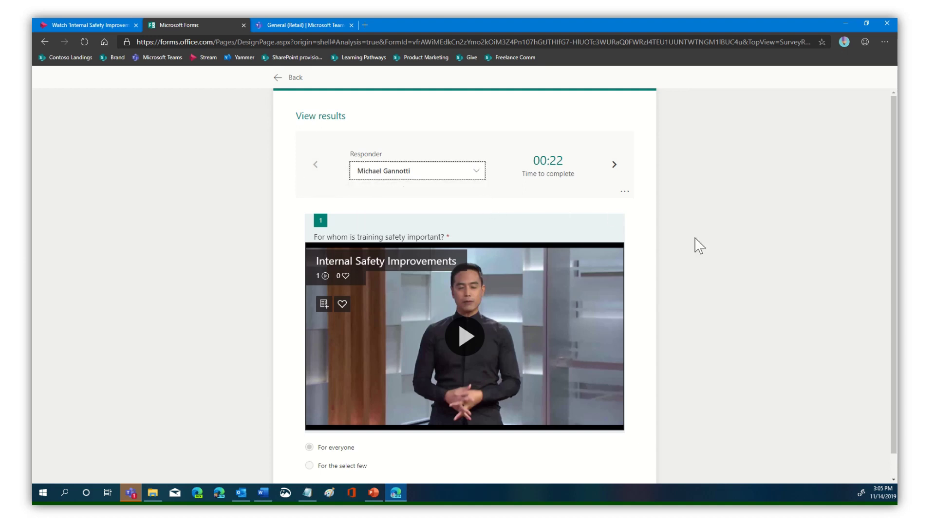
click(291, 79)
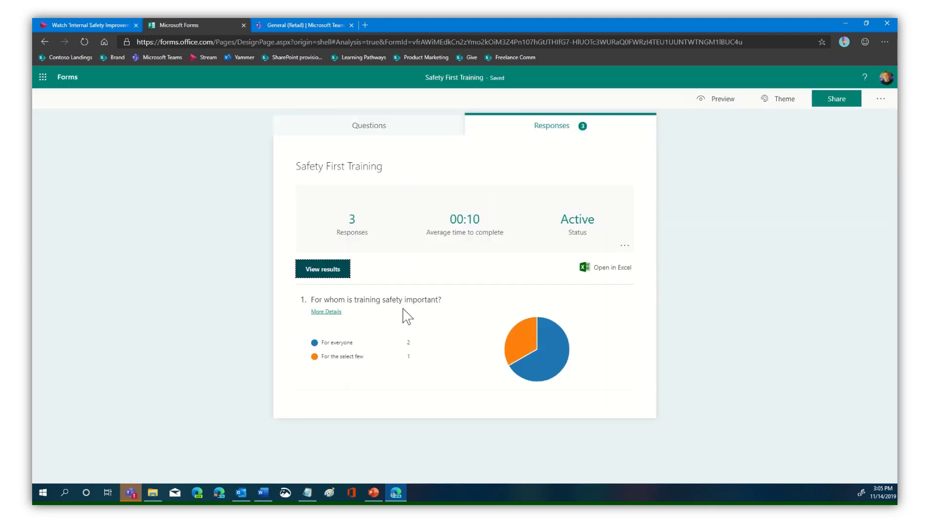
click(328, 312)
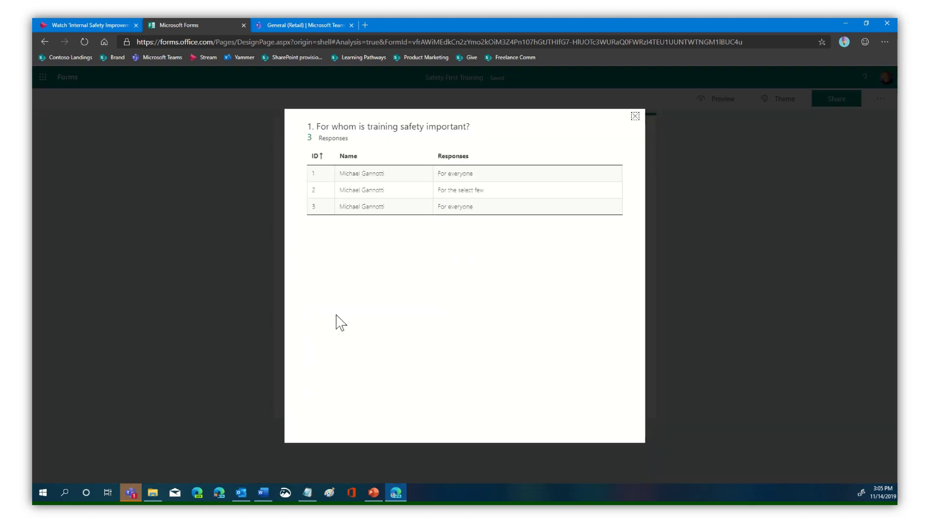
click(634, 118)
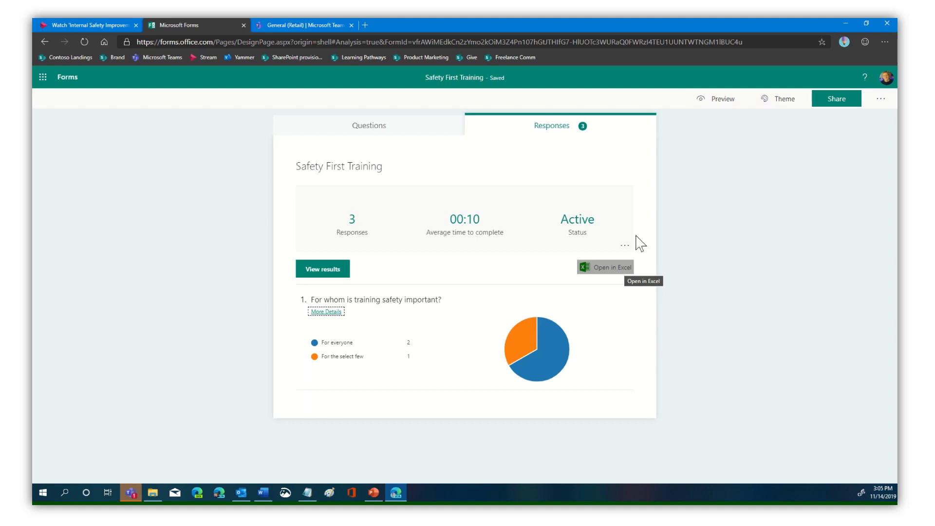
click(369, 127)
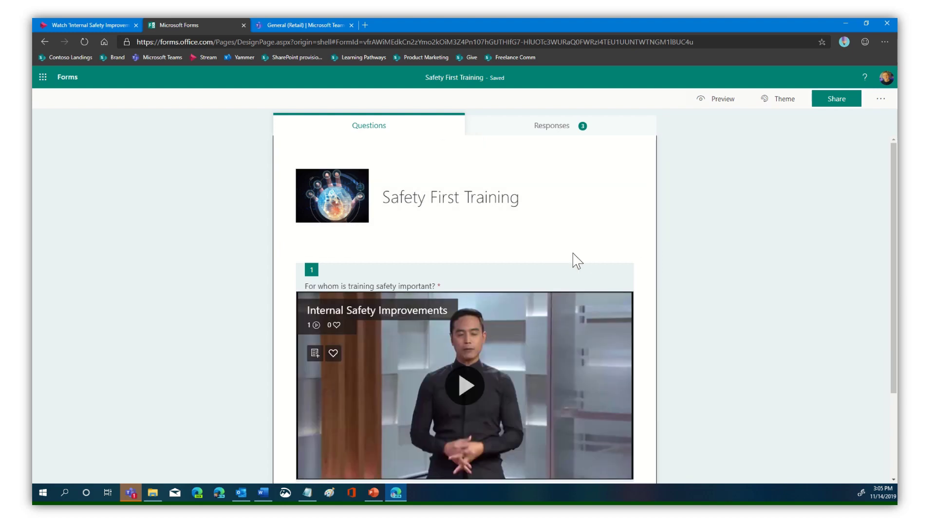
- Add choice question 2 'another question' with options 'answer 1' and 'answer 2'
scroll(577, 258, down, 3)
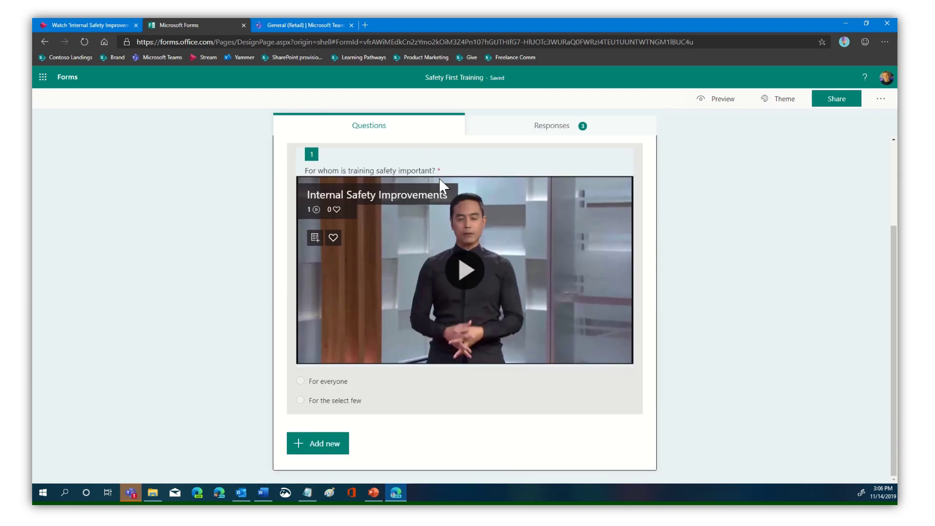
click(332, 455)
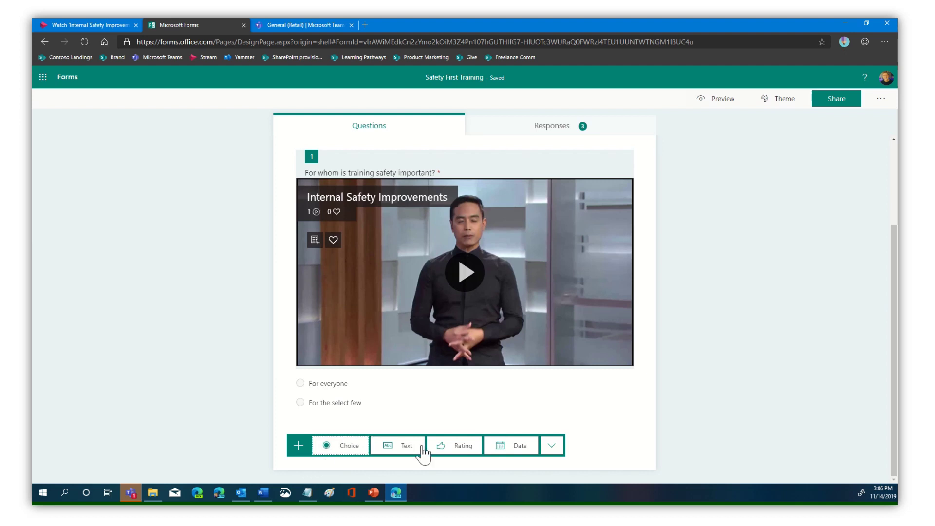
click(349, 446)
text(another question)
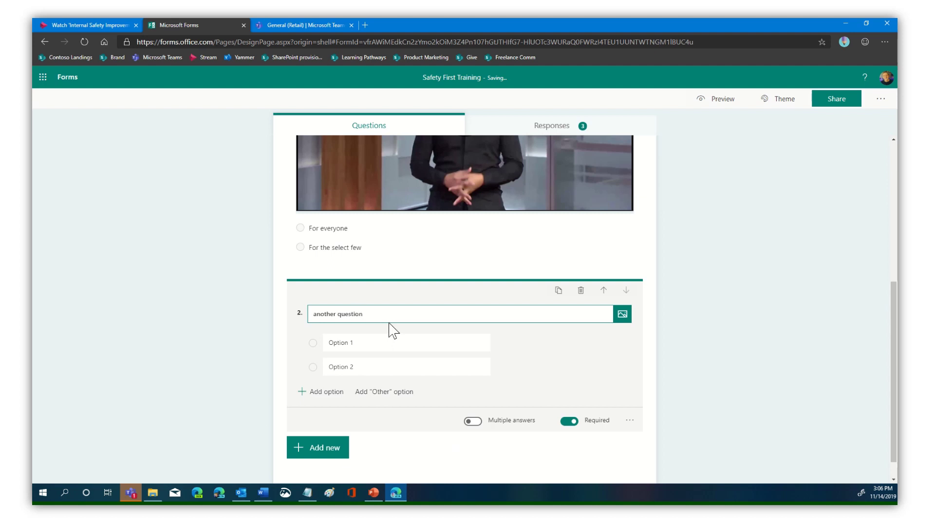
click(358, 341)
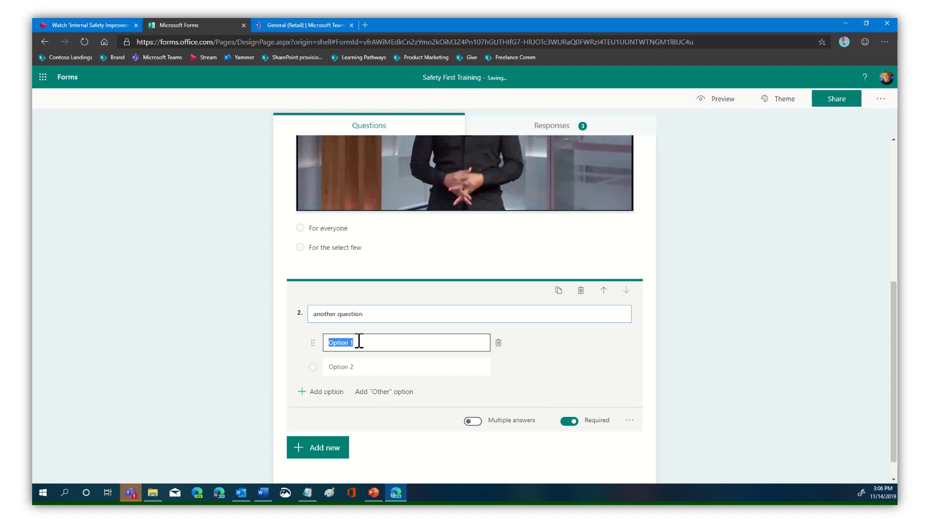
text(answer)
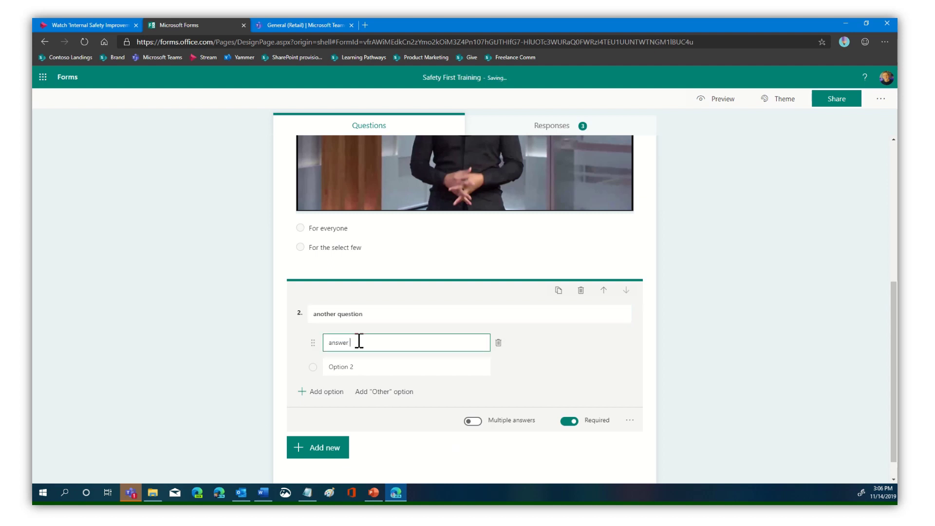
click(378, 367)
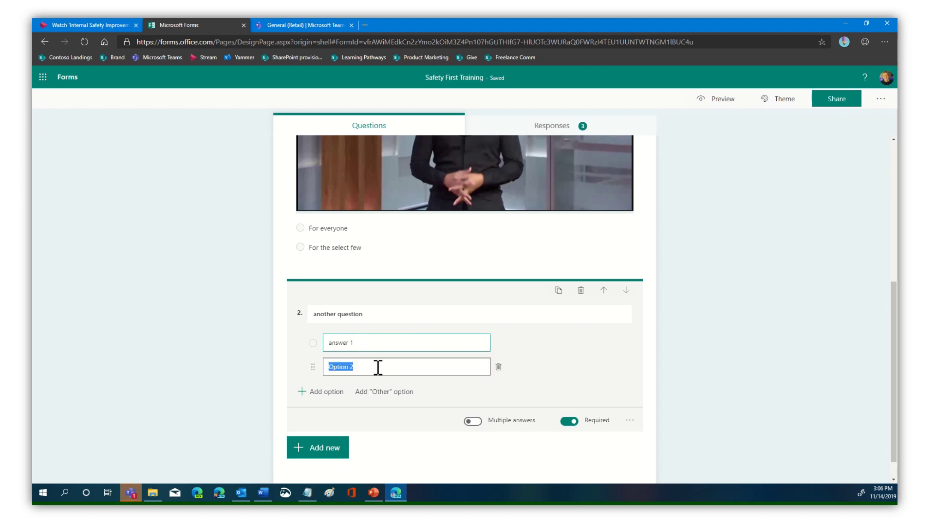
text(answer)
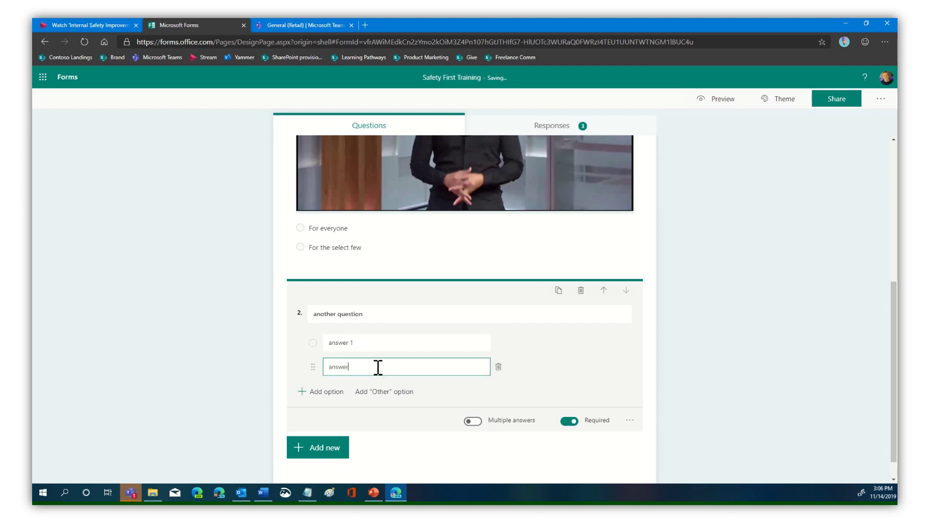
click(573, 366)
- In Stream, copy the direct link of the HLS Show Me How-Individual File Permissions In Teams video, then return to Forms
click(92, 25)
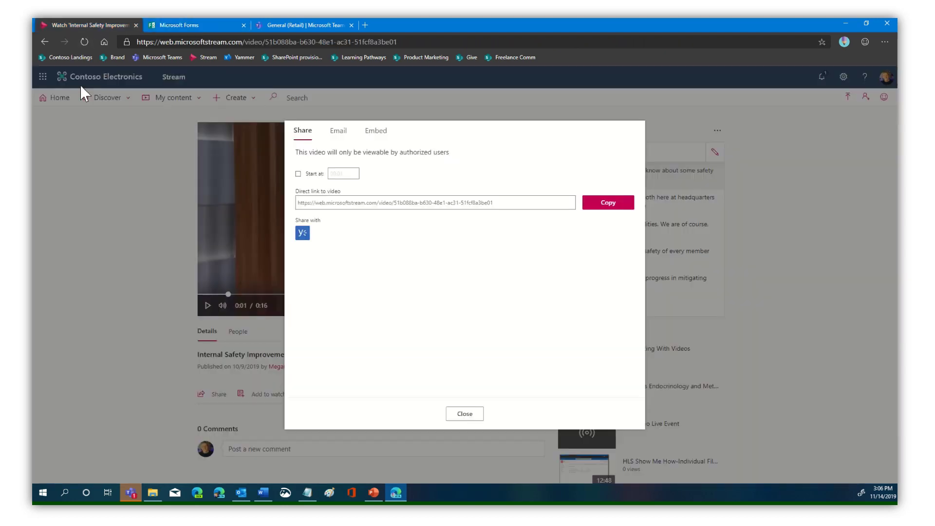
click(465, 413)
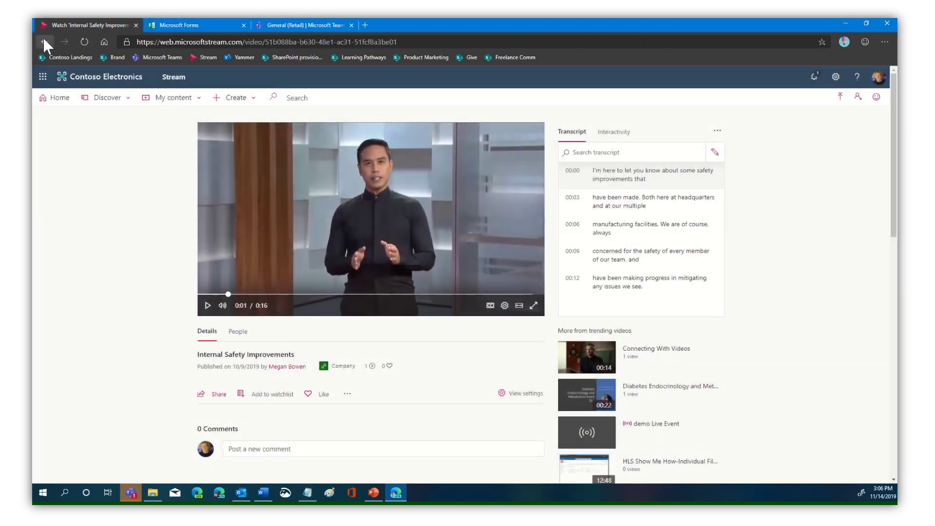
click(44, 41)
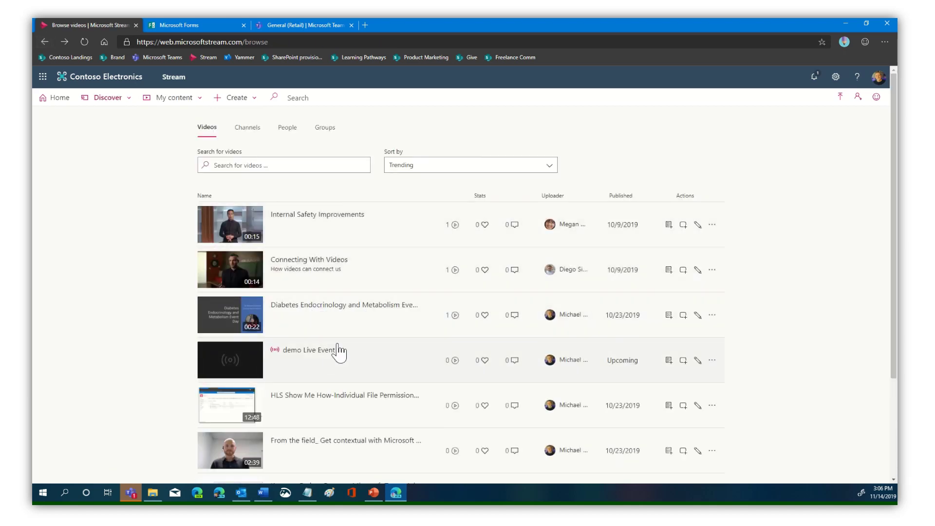
click(398, 406)
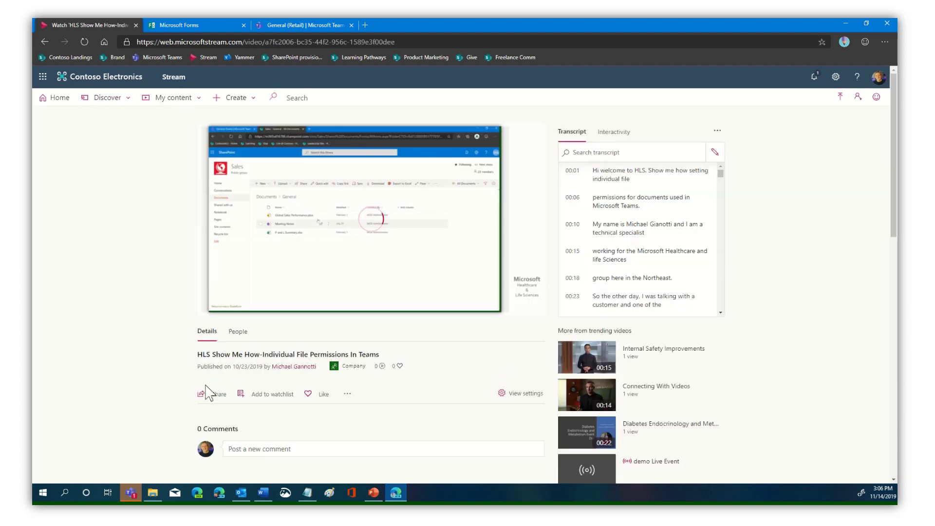
click(215, 395)
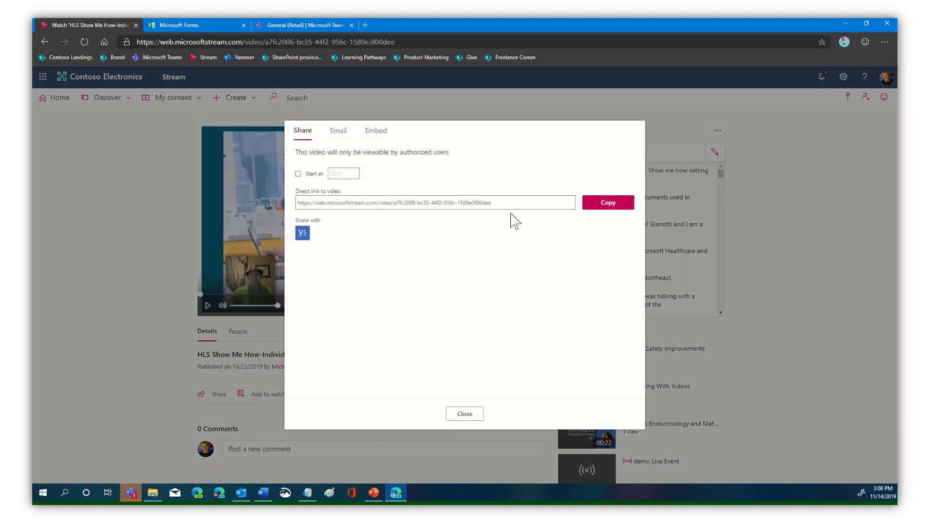
click(611, 206)
click(475, 406)
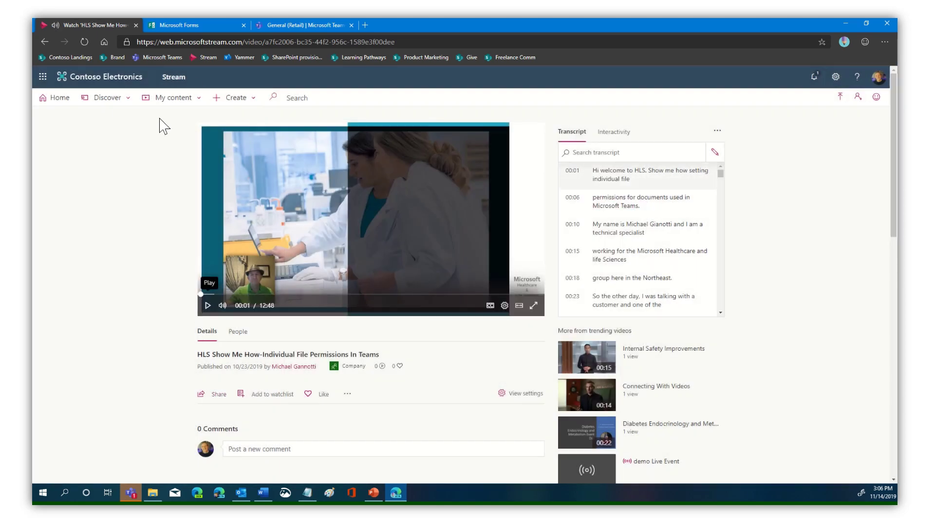
click(158, 25)
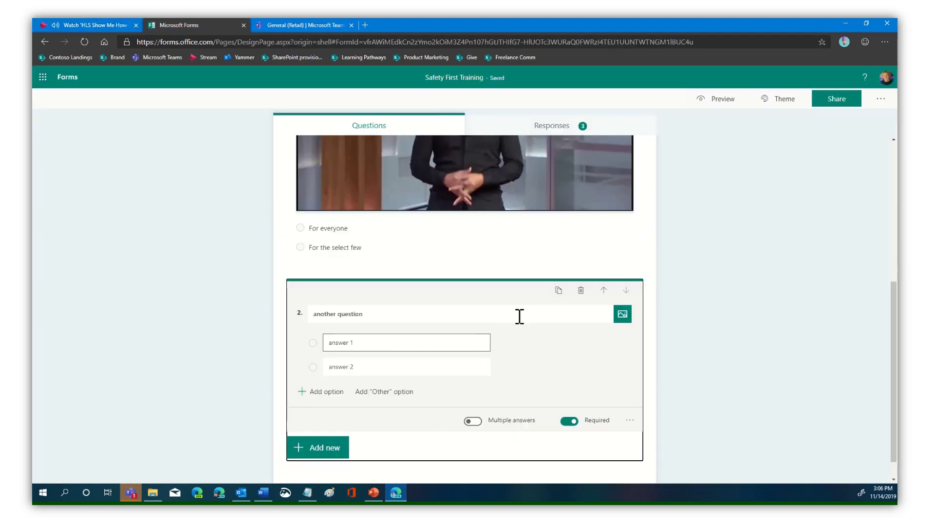
- Insert the copied HLS Show Me How video link into question 2 and dismiss the authorization notice
click(622, 314)
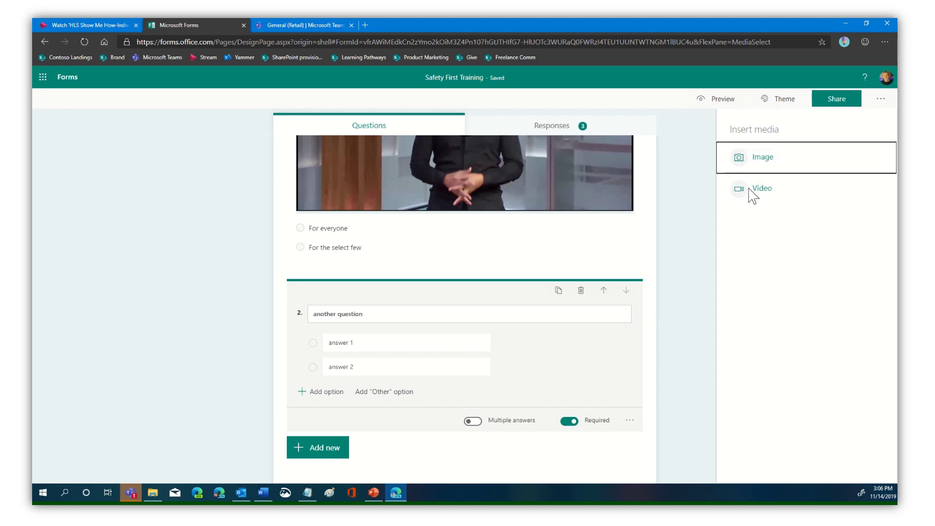
click(785, 194)
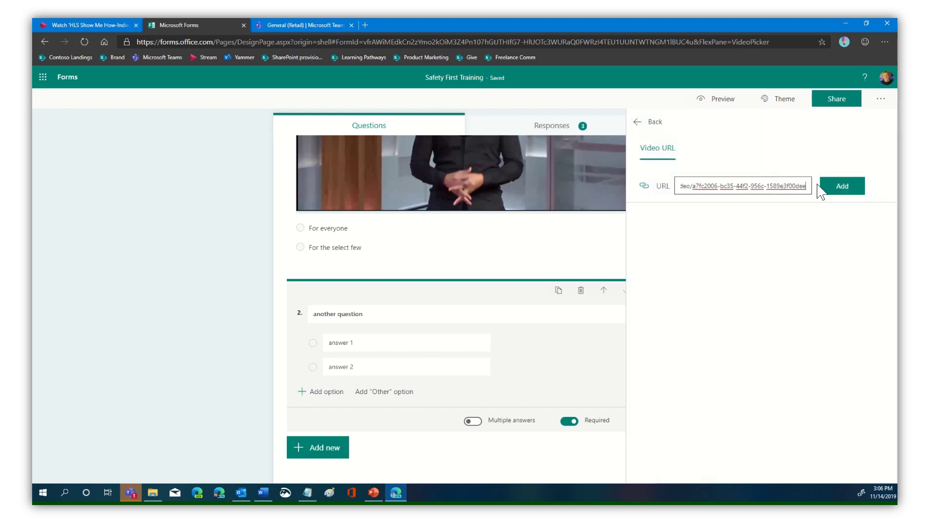
click(841, 193)
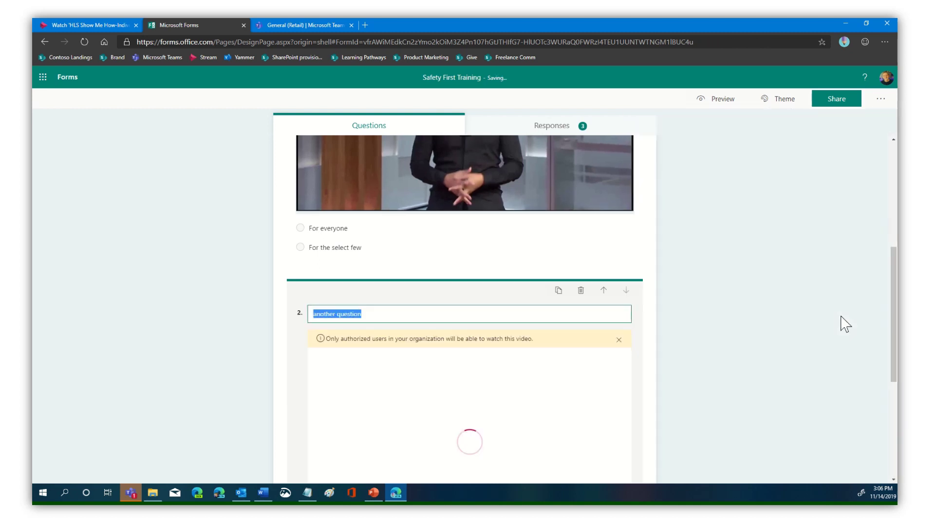
click(619, 340)
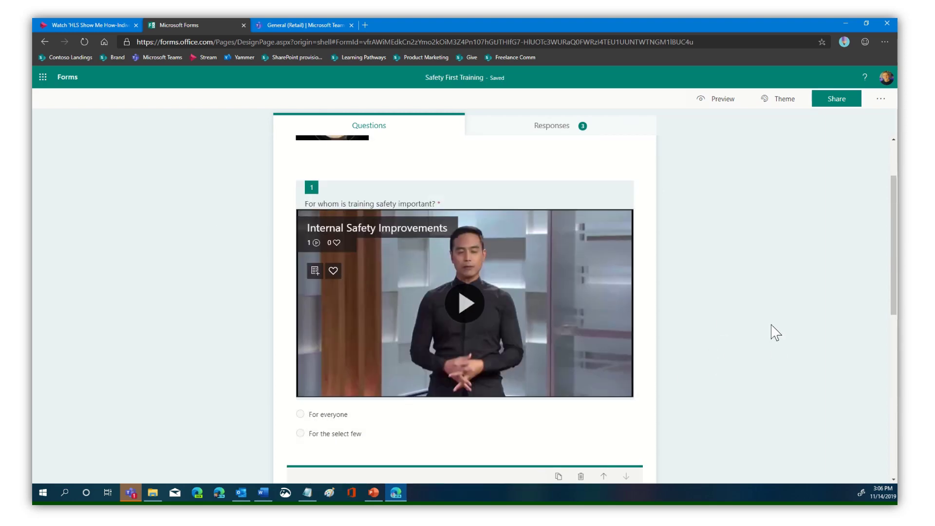
scroll(813, 337, down, 5)
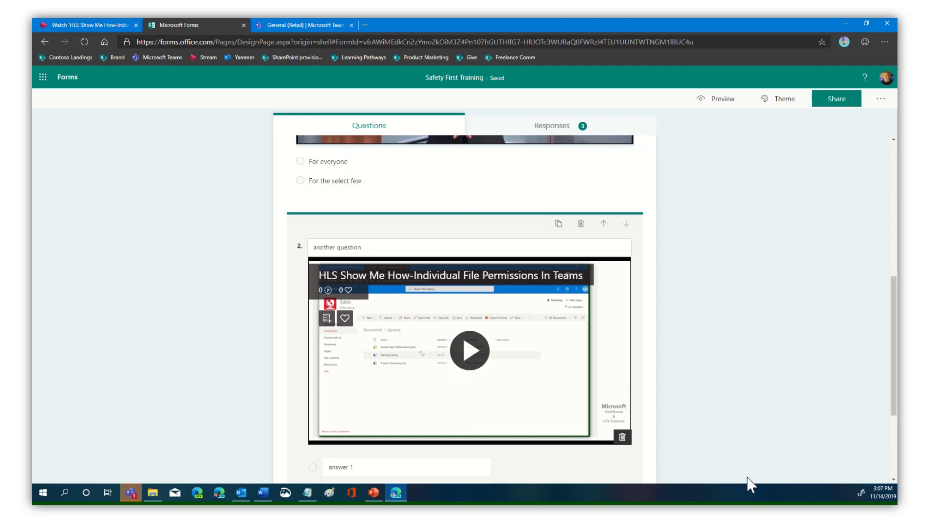
scroll(774, 214, down, 3)
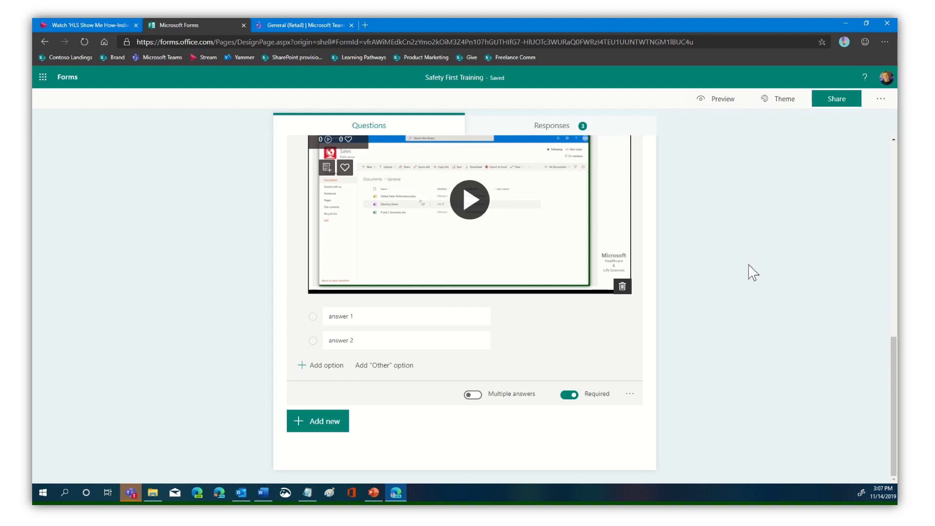
scroll(752, 271, up, 4)
scroll(754, 282, down, 5)
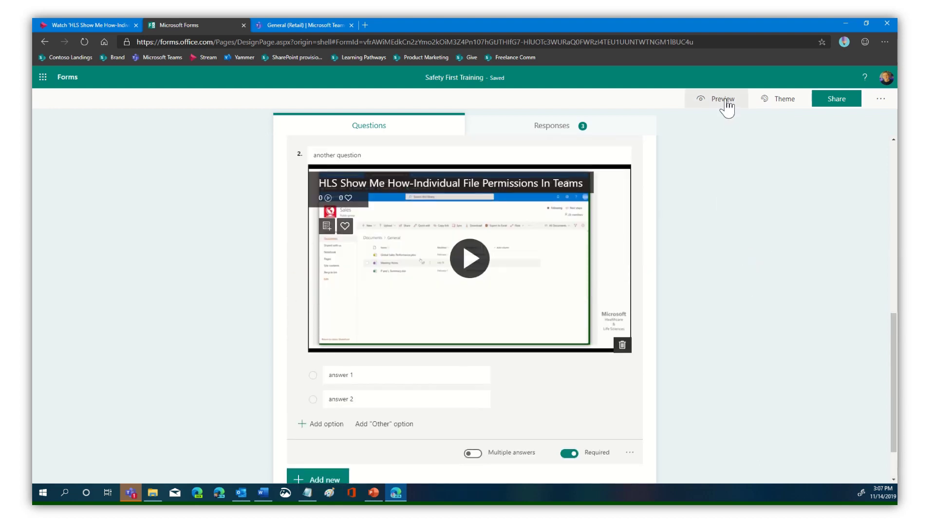
- Submit a preview test response answering 'For everyone' and answer 2
click(721, 99)
scroll(727, 280, down, 2)
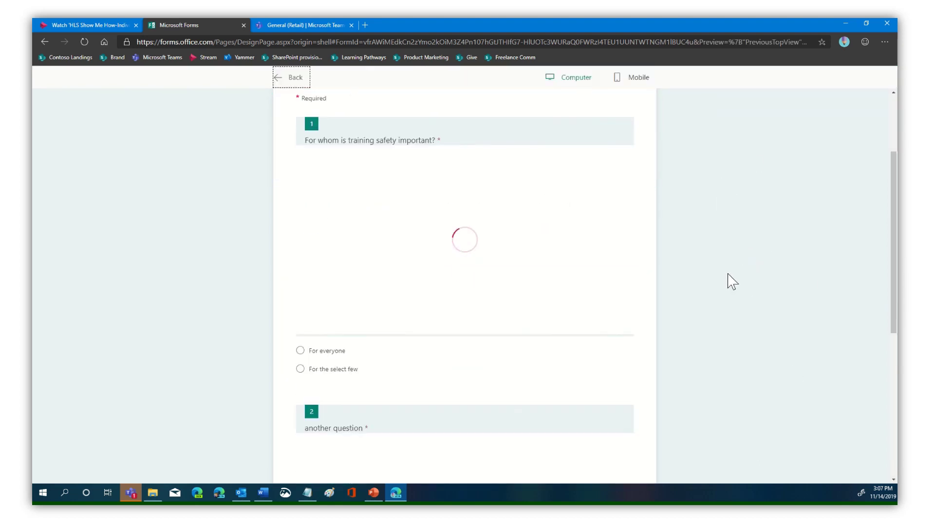
click(327, 352)
scroll(819, 358, down, 5)
click(300, 417)
click(324, 466)
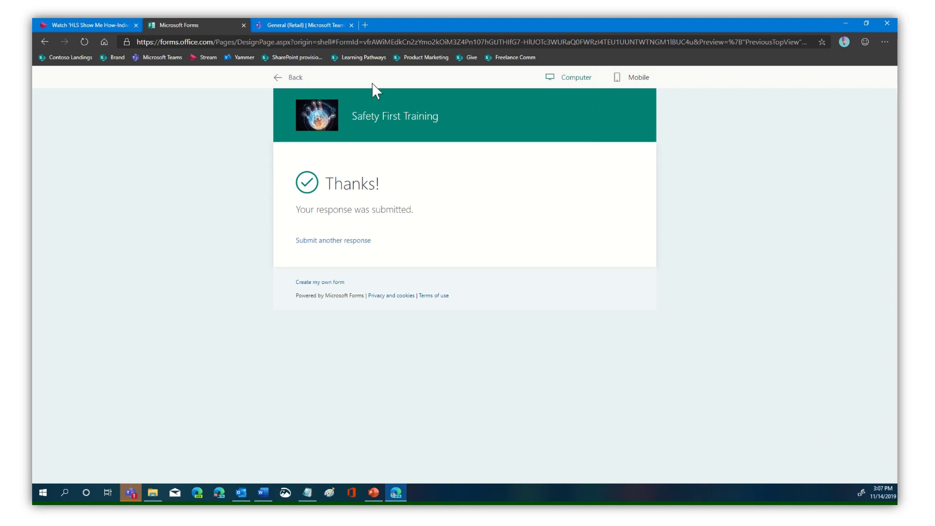
- Return to editing and review the Responses summary showing 4 responses with pie charts
click(297, 78)
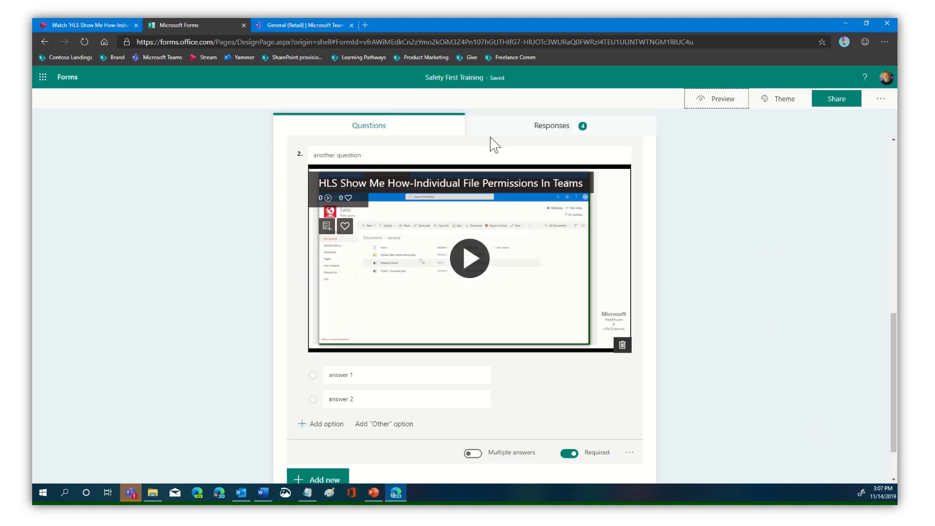
click(539, 127)
scroll(692, 331, down, 1)
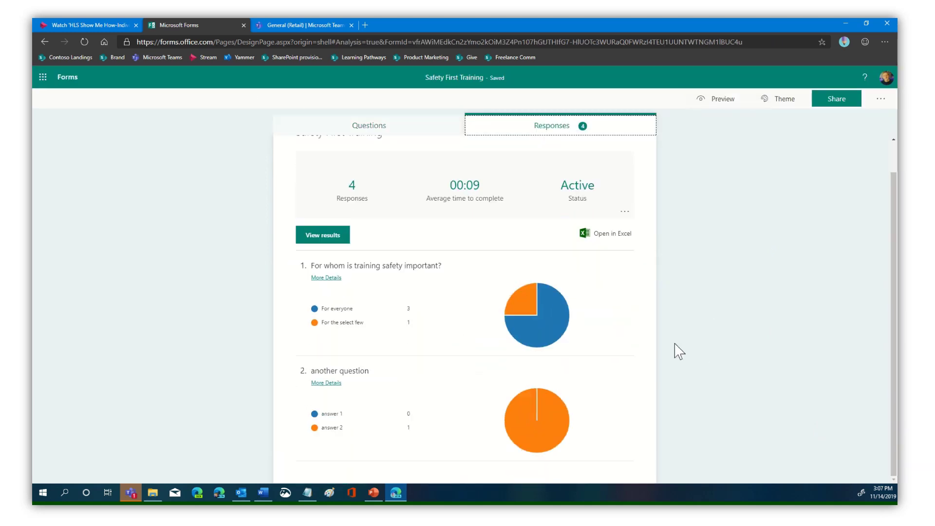
scroll(632, 360, up, 1)
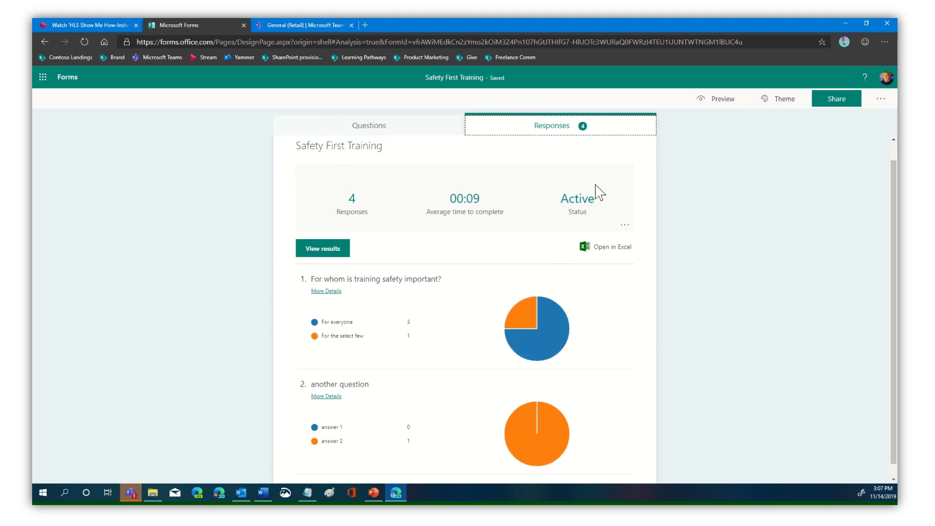
- Back in the questions, strip question 2's video and delete question 2 entirely
click(374, 128)
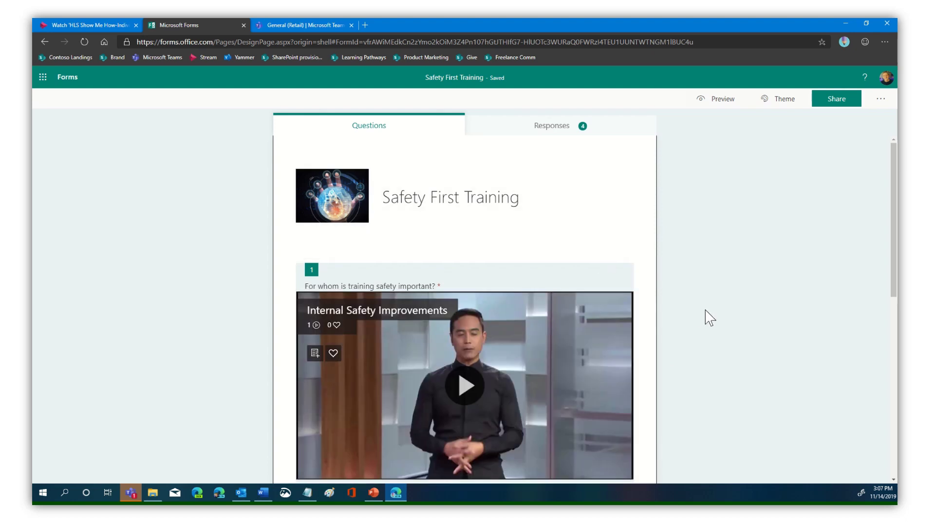
scroll(665, 362, down, 5)
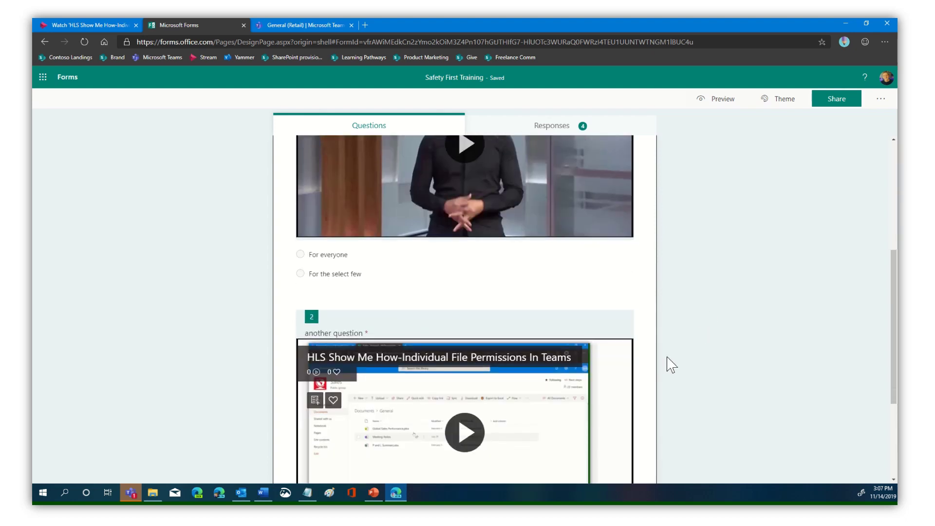
scroll(608, 367, down, 3)
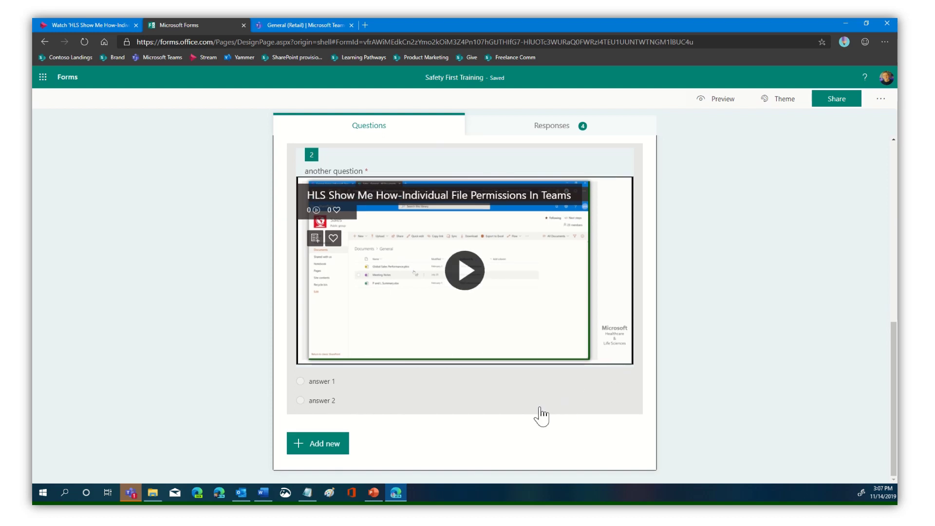
click(358, 129)
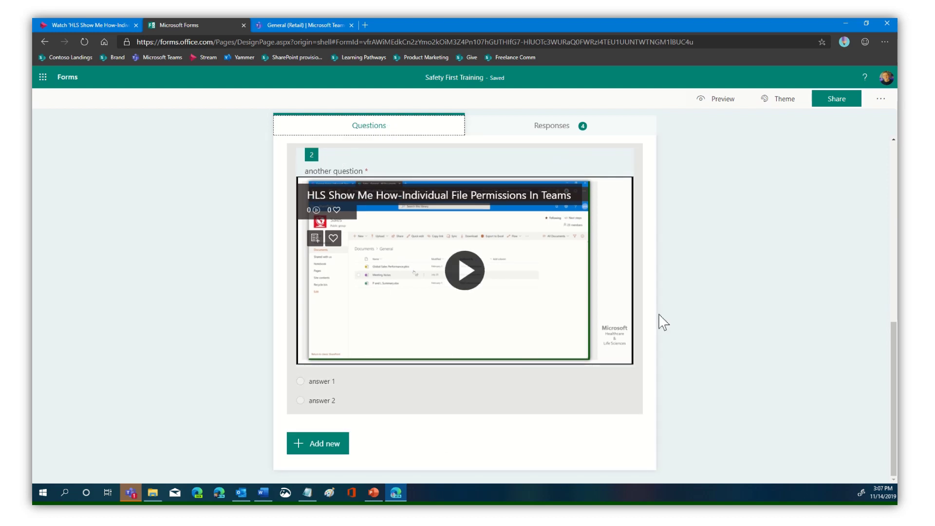
click(536, 407)
click(622, 365)
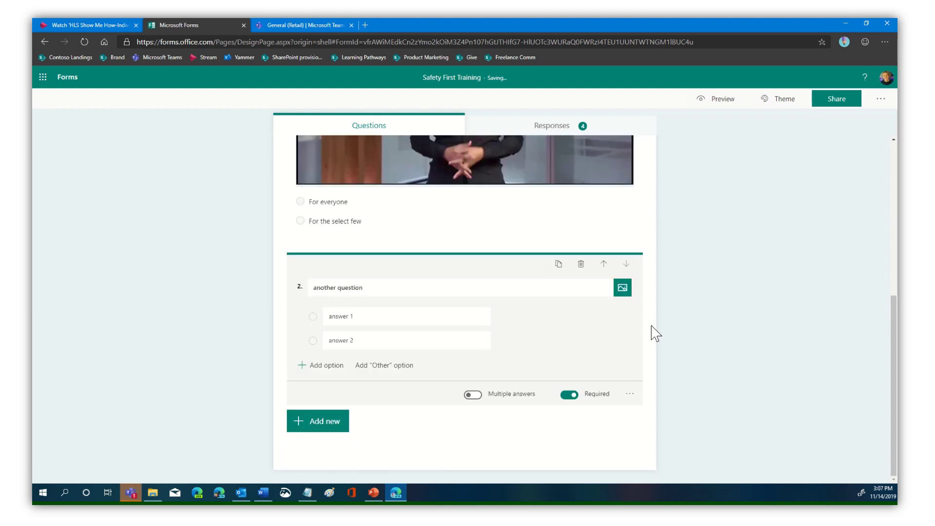
click(580, 265)
- Delete the embedded Stream video from question 1
scroll(757, 321, up, 3)
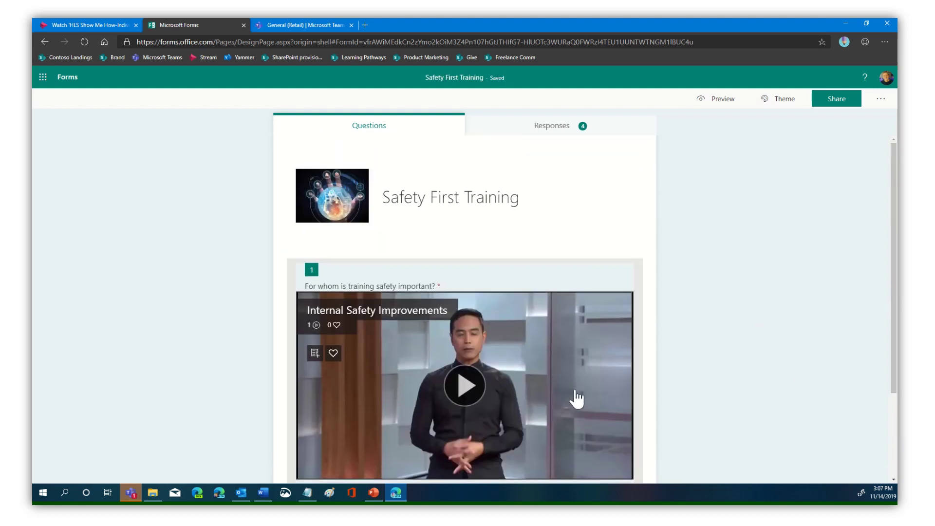
click(544, 288)
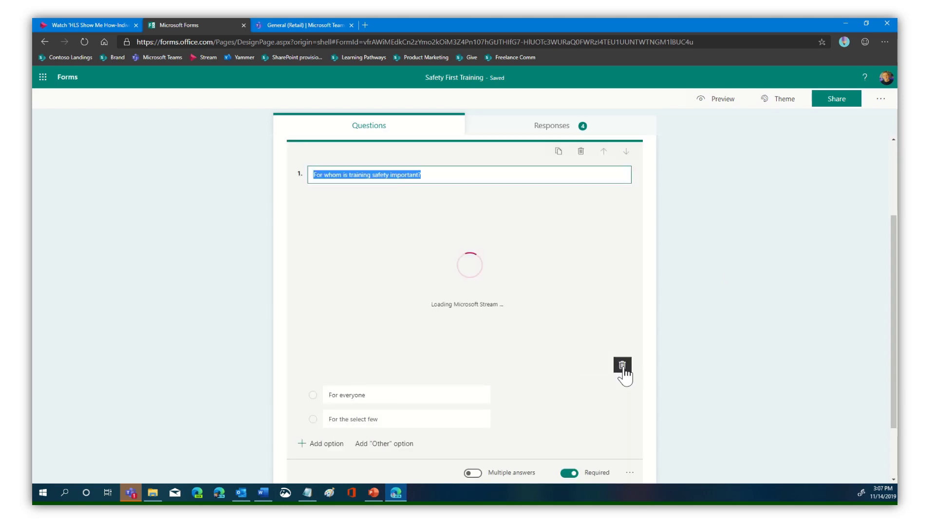
click(622, 366)
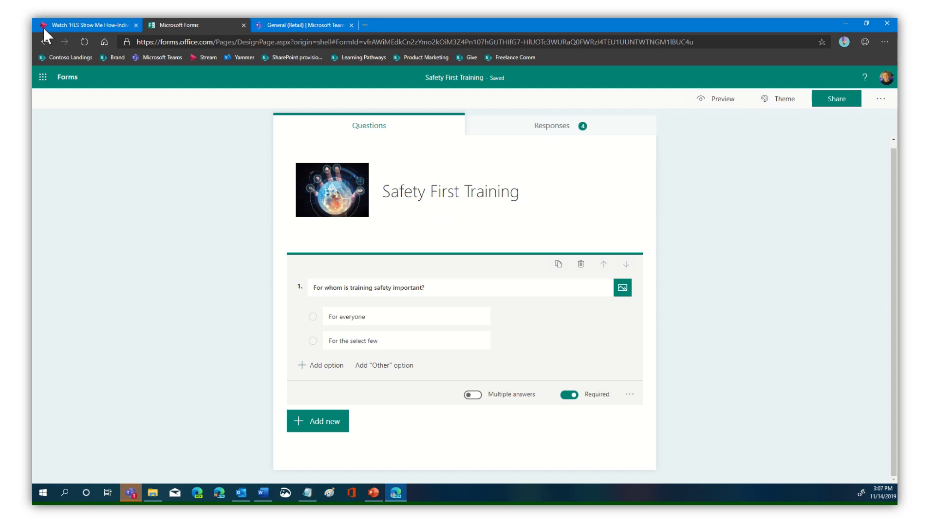
- In Stream, browse Discover > Videos and open the demo Live Event video page
click(76, 23)
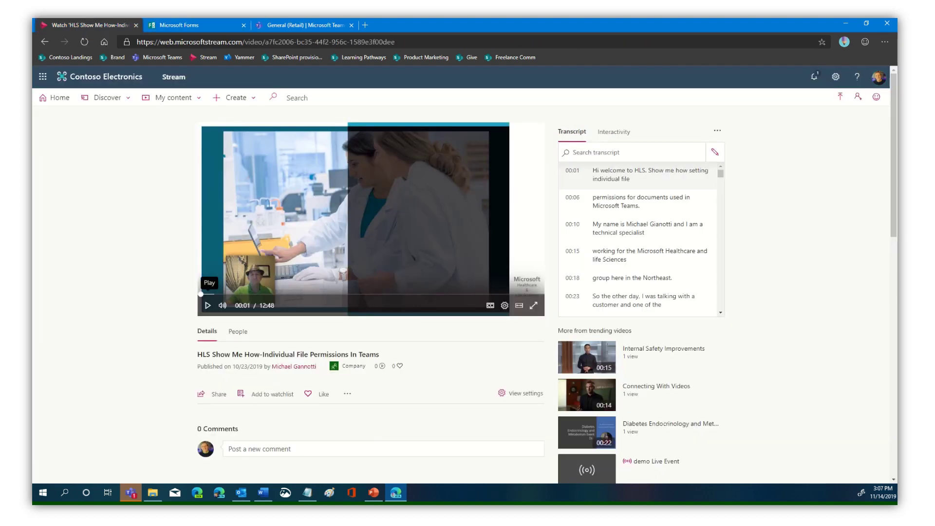
click(197, 99)
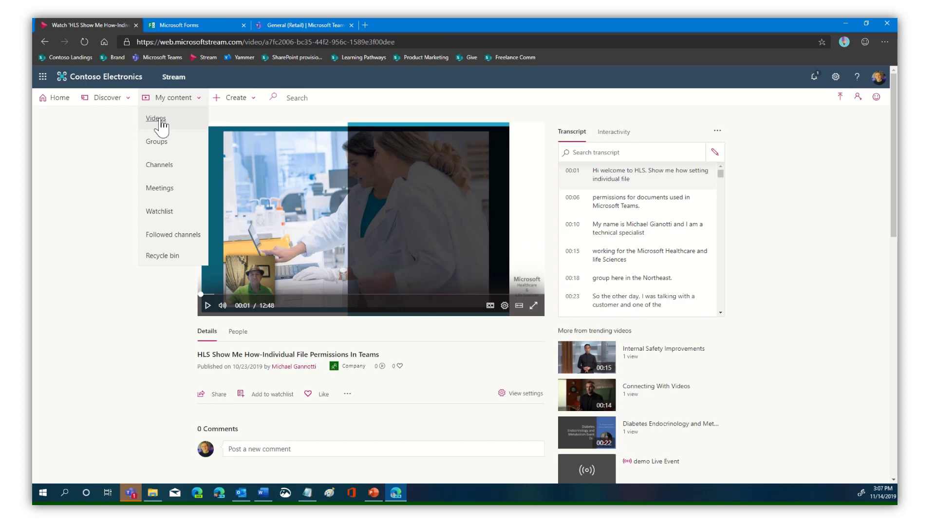
click(111, 99)
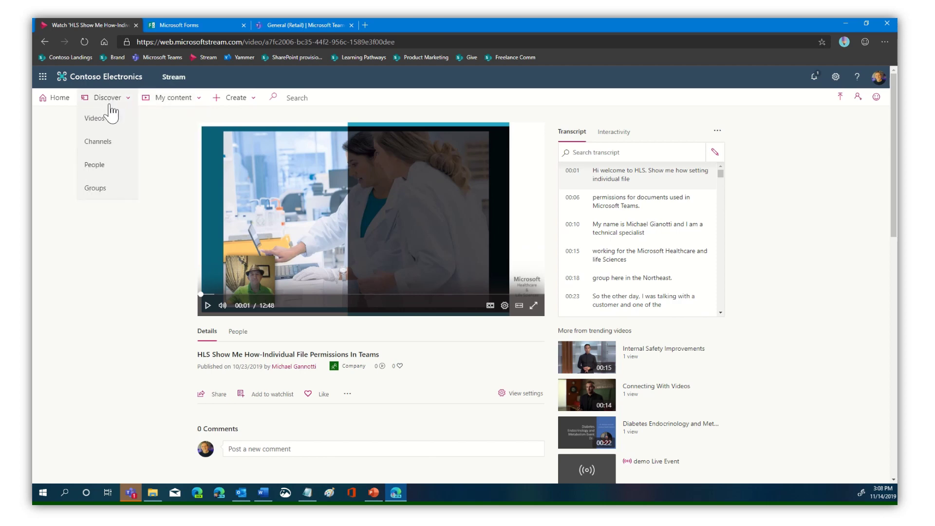
click(96, 123)
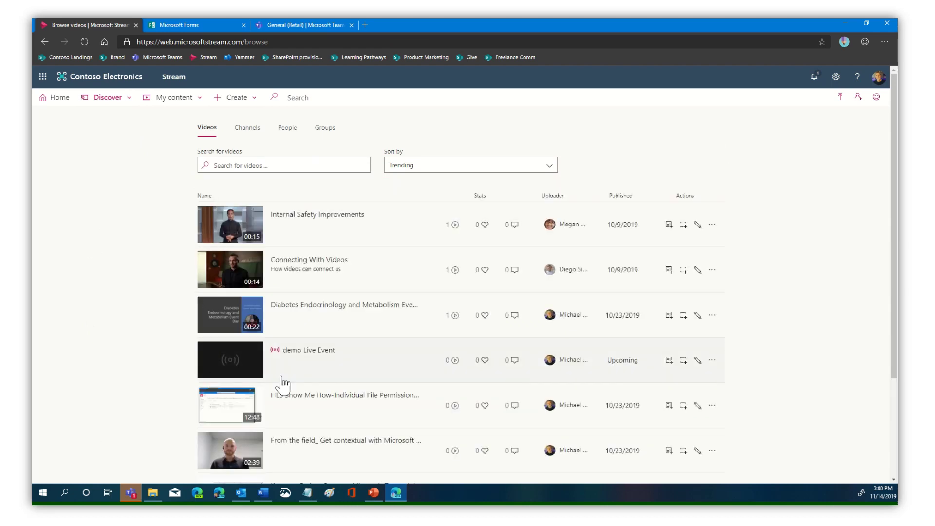
click(321, 352)
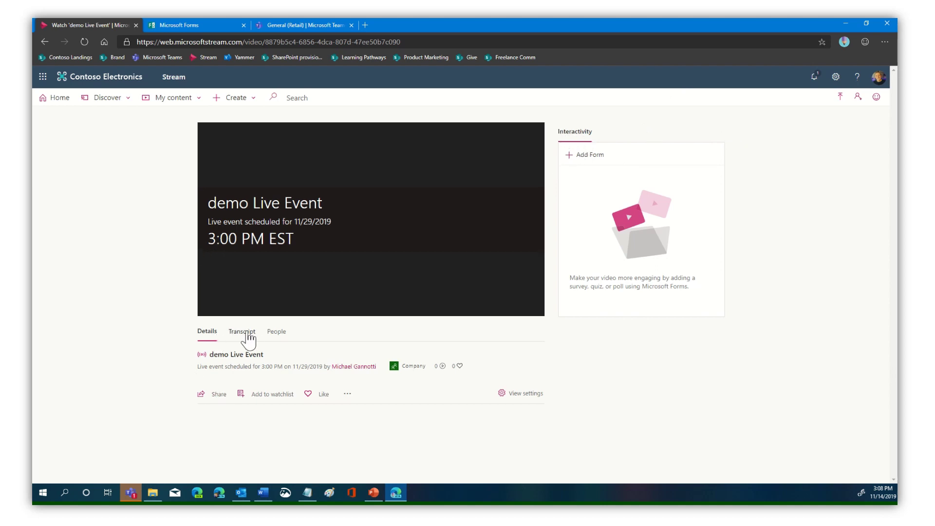
- Copy the demo Live Event's direct link from its Share window
click(529, 400)
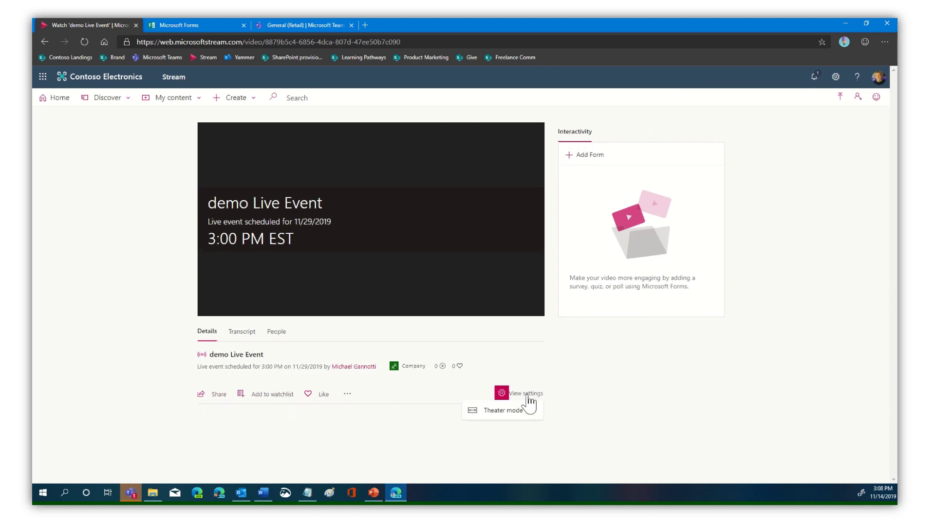
click(504, 412)
click(347, 394)
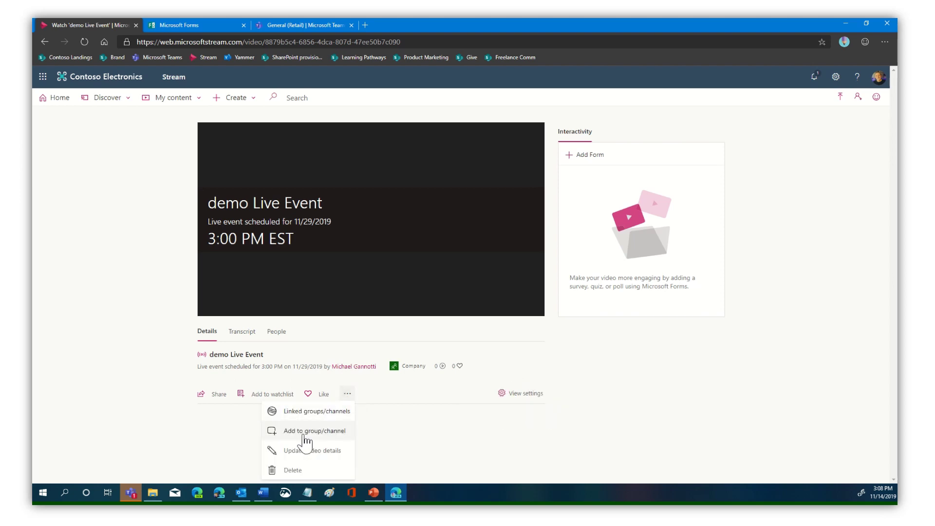
click(311, 450)
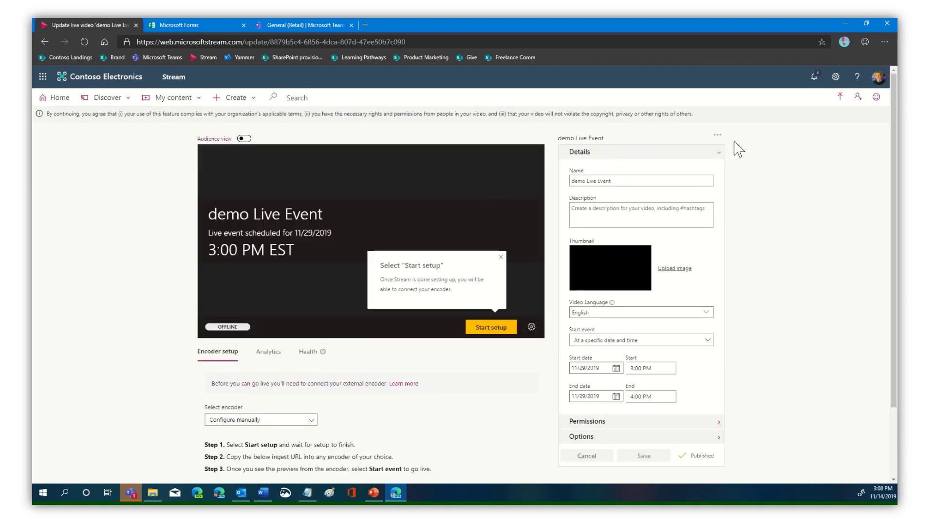
click(717, 136)
click(655, 154)
click(605, 207)
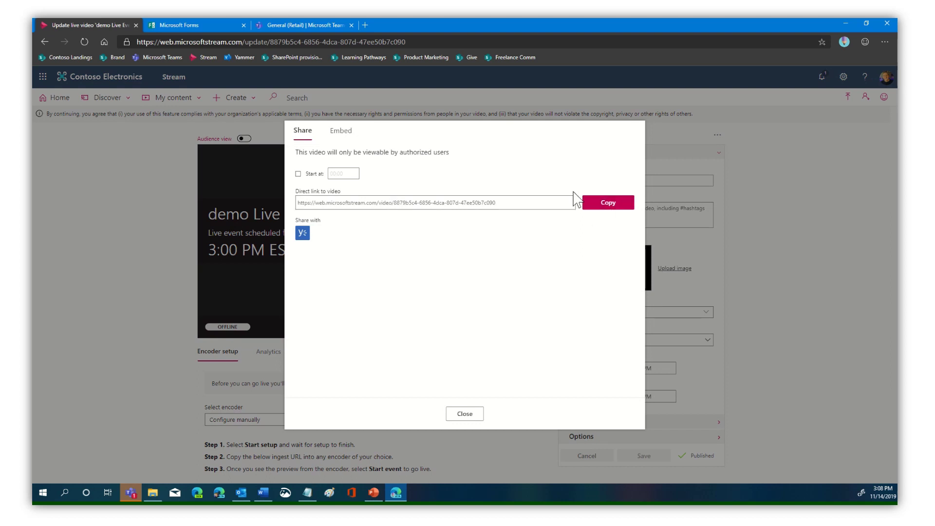
- Paste the demo Live Event link as question 1's video and dismiss the authorized-users notice
click(204, 25)
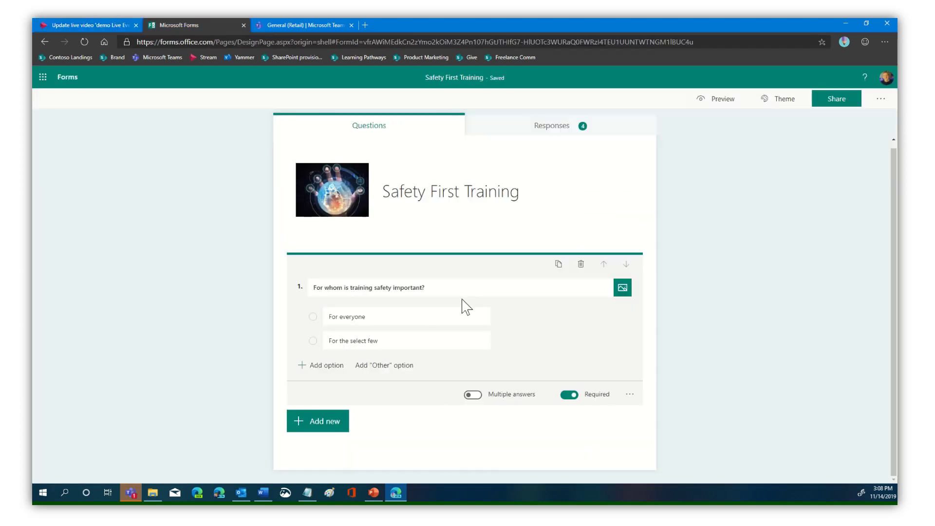
click(622, 287)
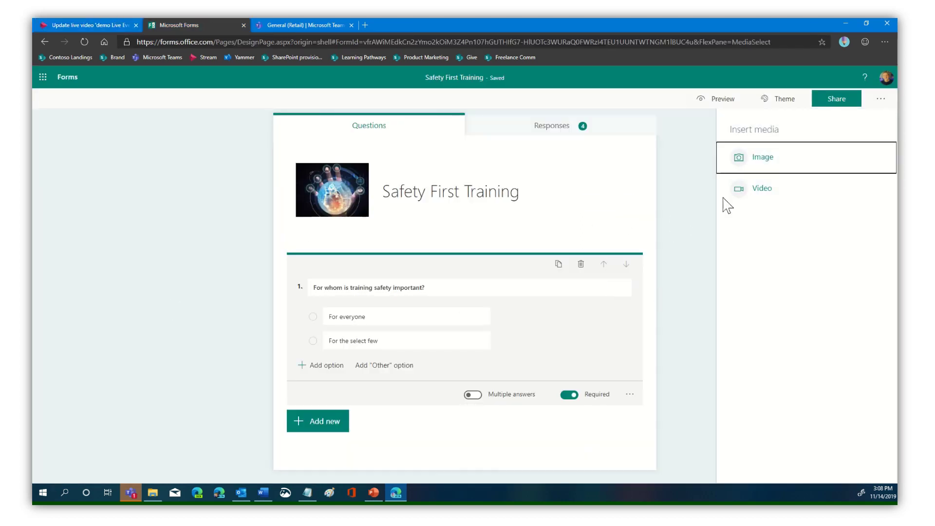
click(744, 191)
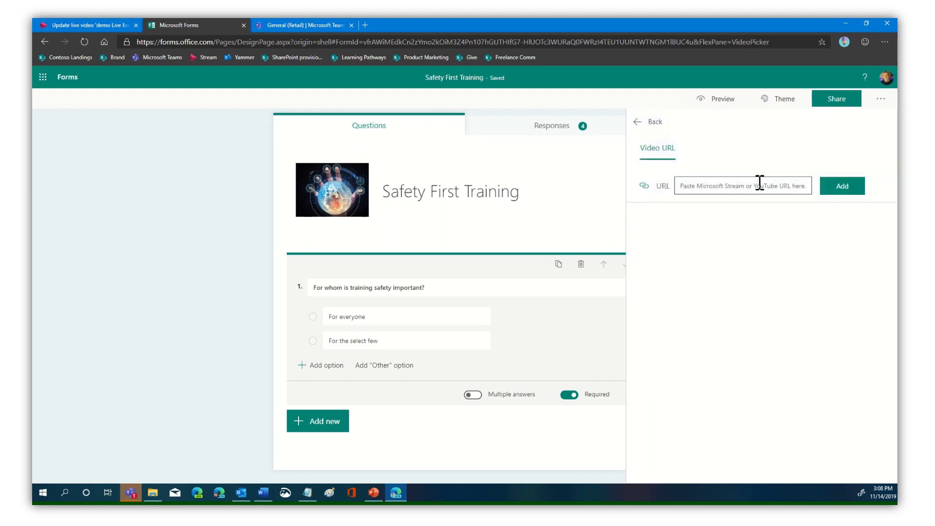
key(ctrl+v)
click(841, 185)
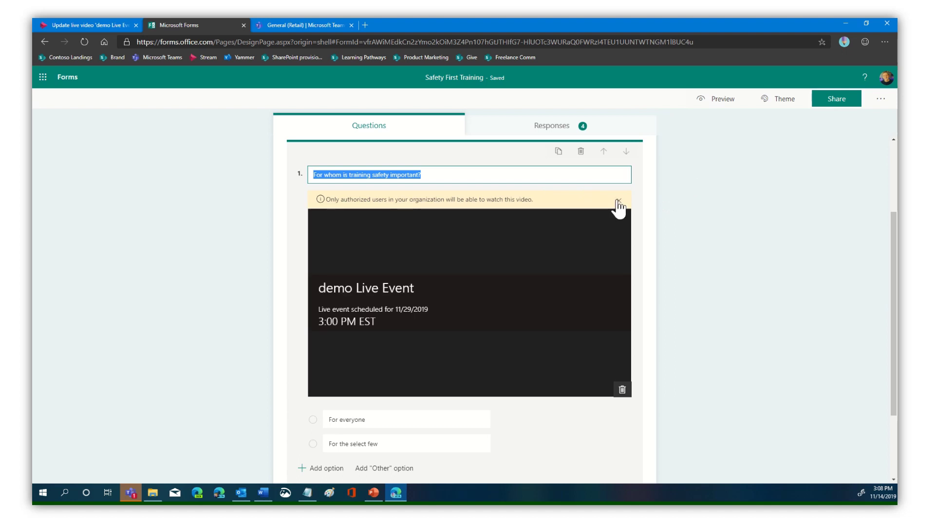
click(617, 201)
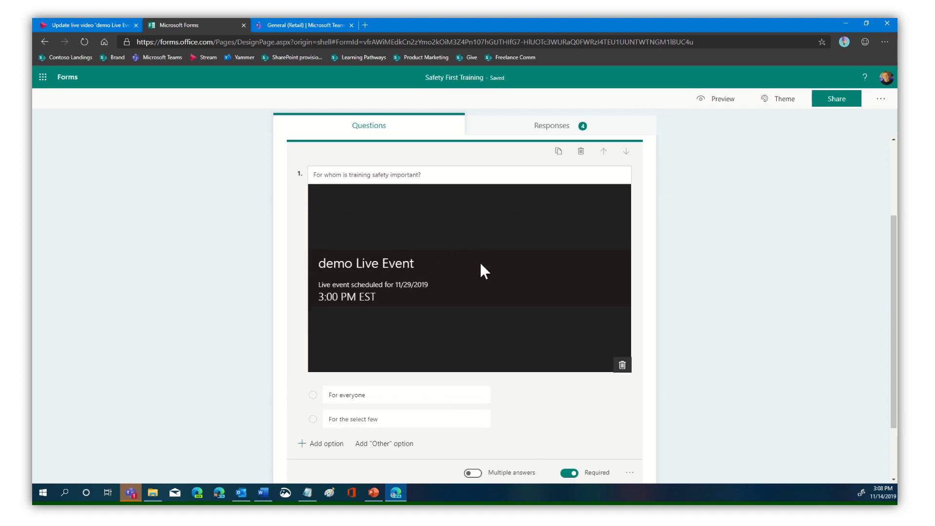
- Preview Safety First Training as a respondent, then go back to the My forms list
click(724, 101)
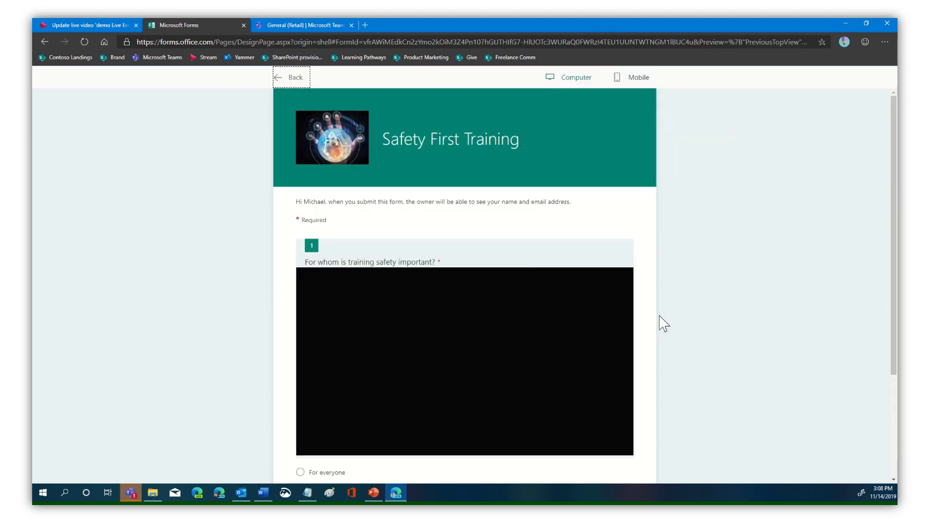
scroll(509, 362, down, 3)
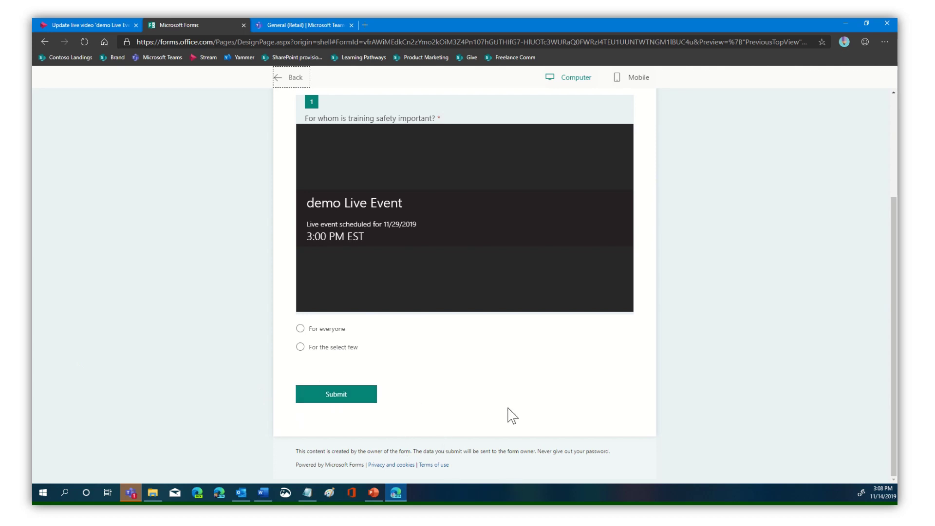
click(279, 76)
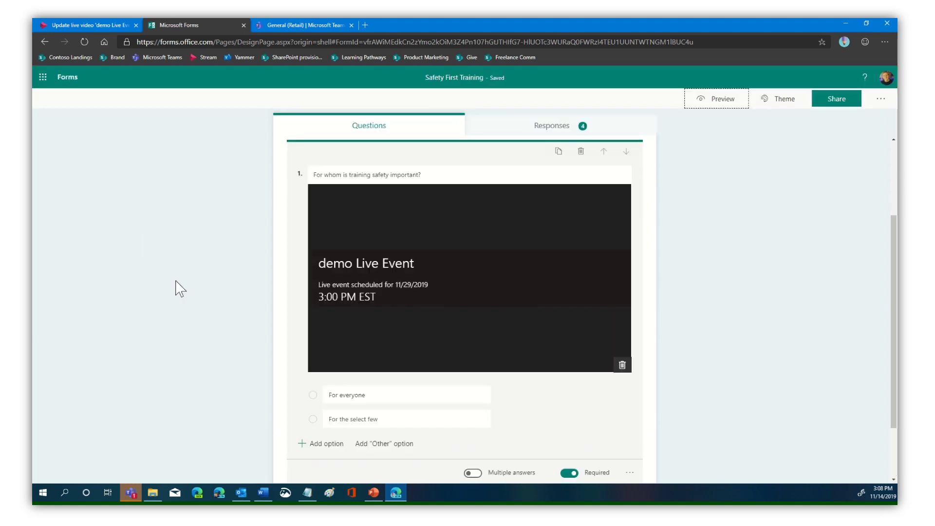
click(69, 78)
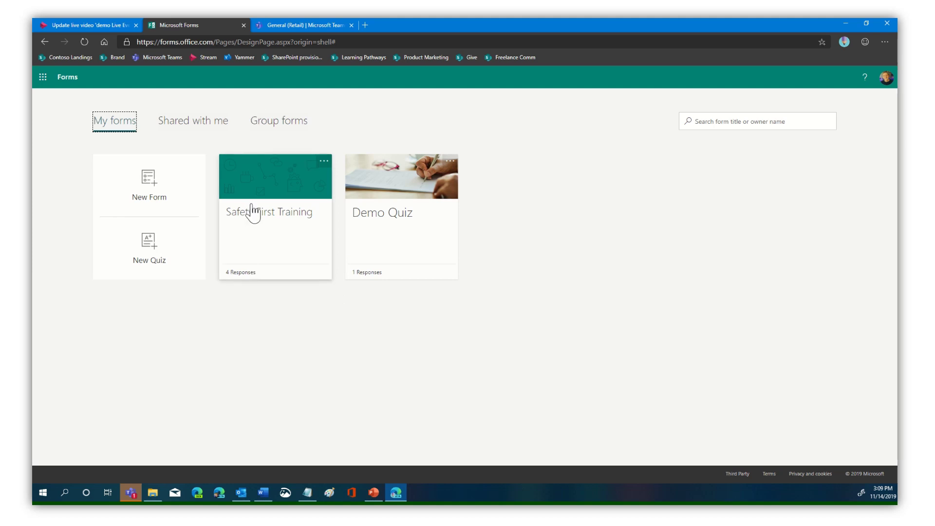
- Add a Forms tab with the existing Safety First Training form to Retail's General channel
click(303, 24)
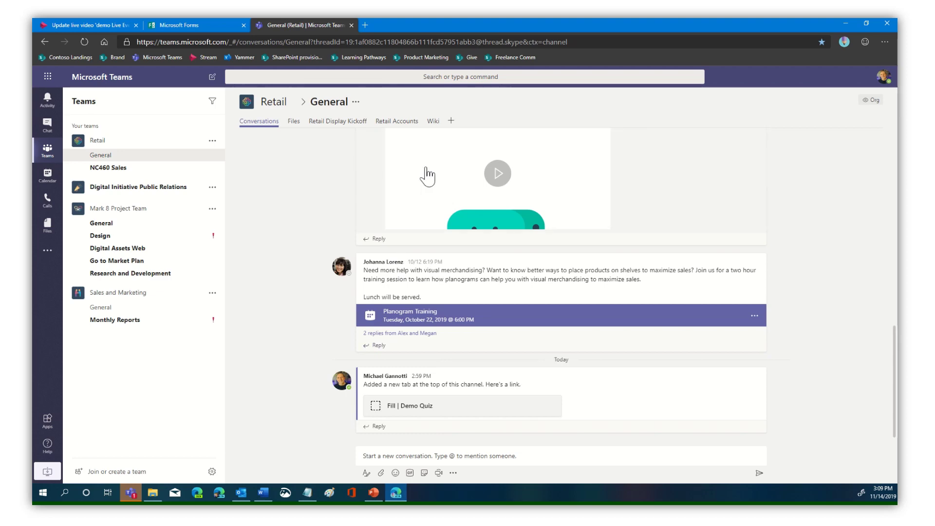
click(451, 122)
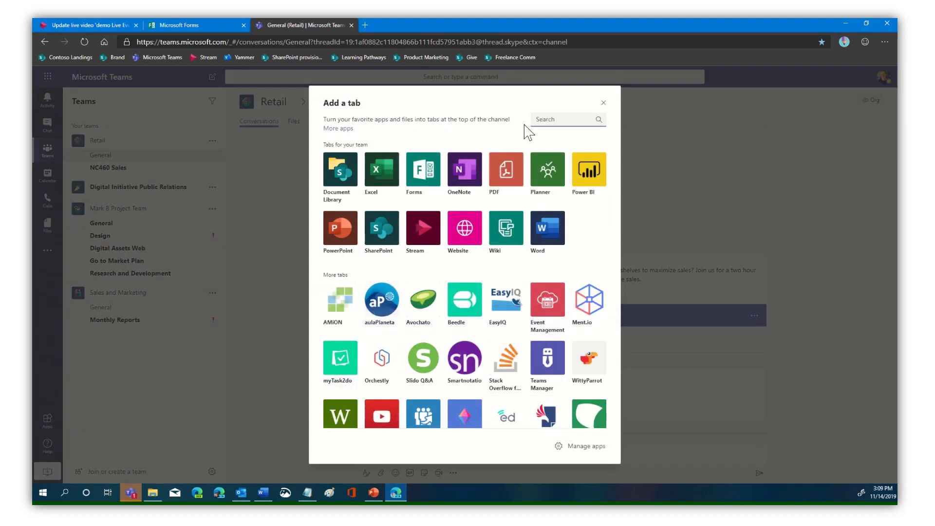
click(408, 179)
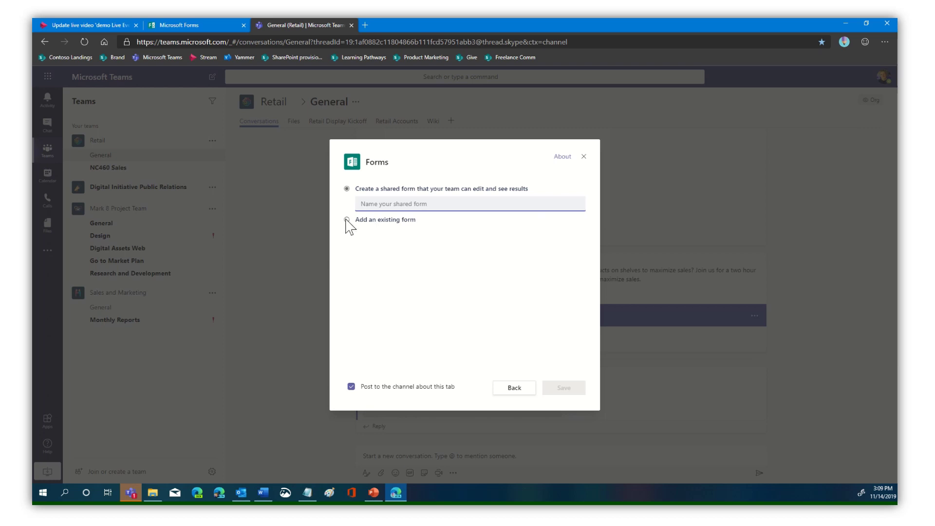
click(347, 220)
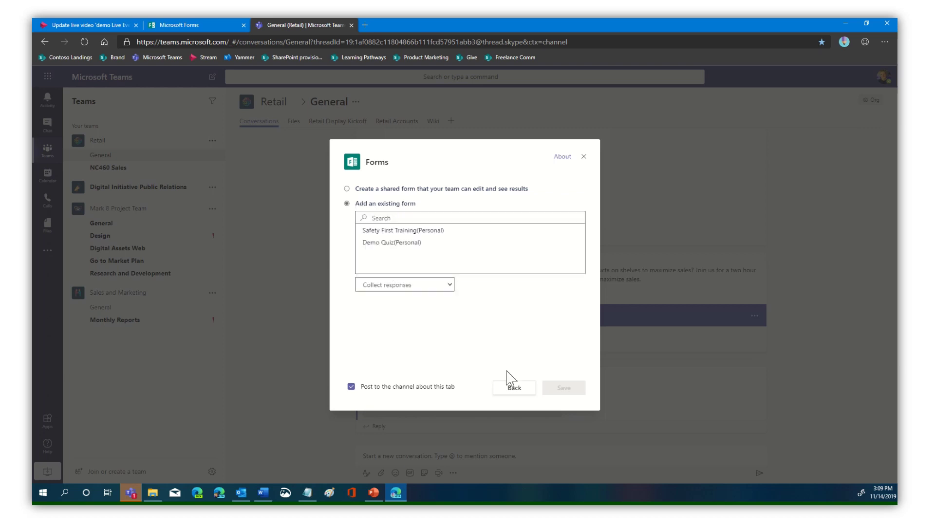
click(388, 231)
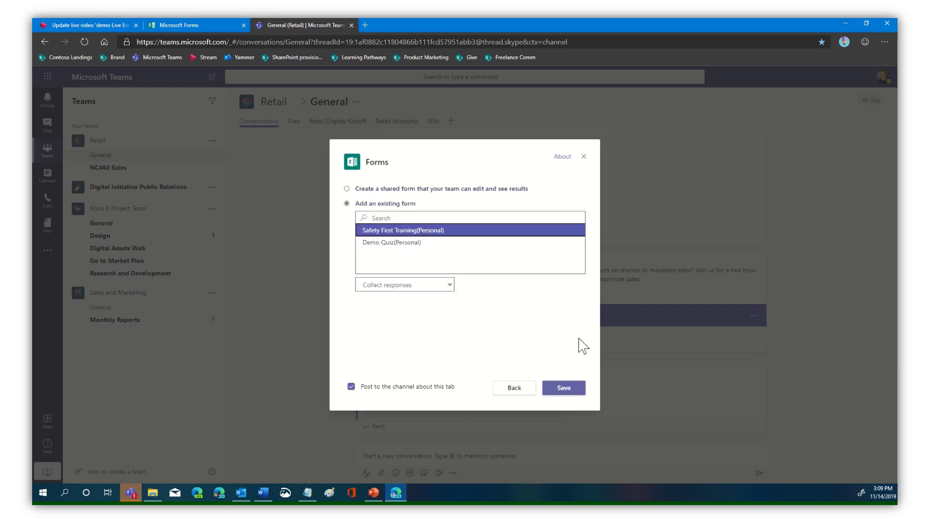
click(577, 391)
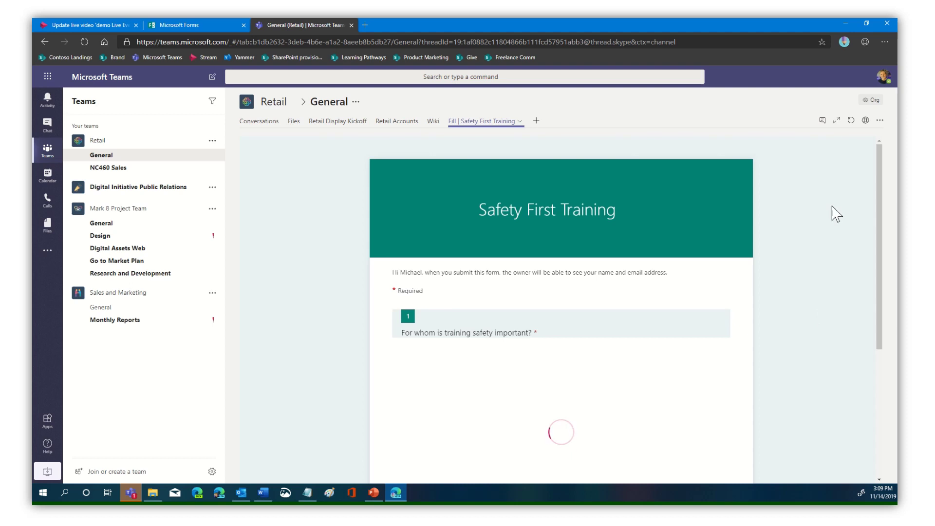
drag(881, 258, 882, 340)
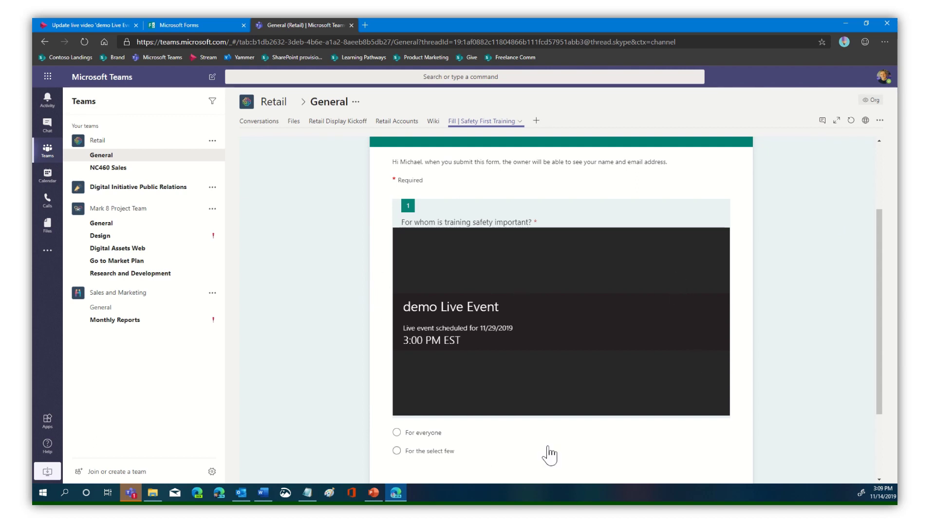
scroll(540, 441, down, 2)
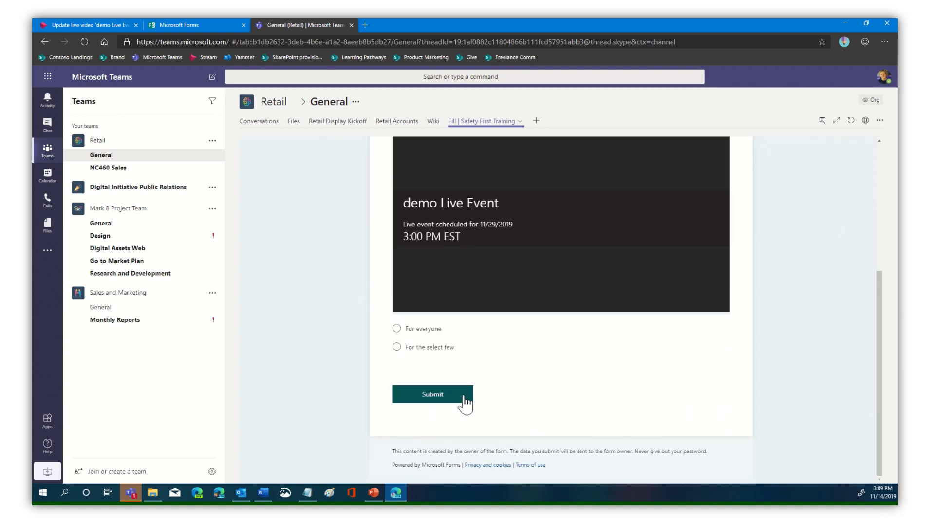